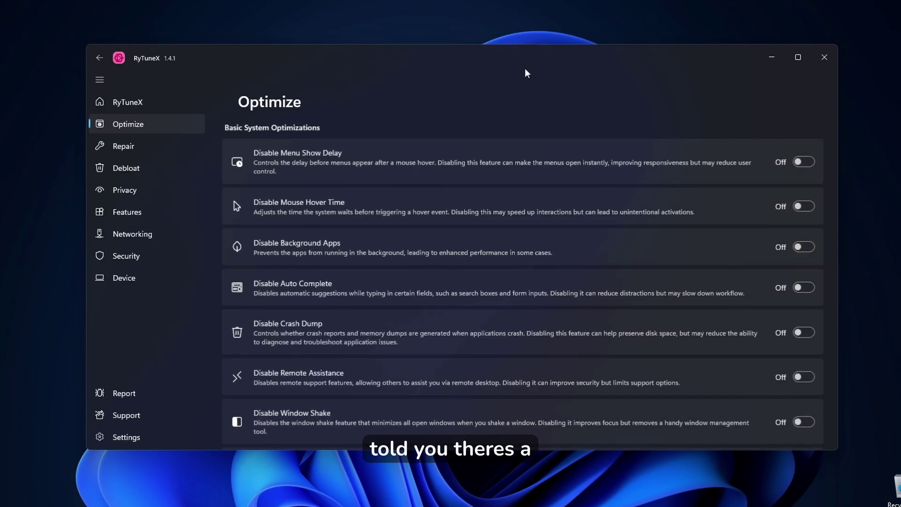
{"action": "left_click_drag", "start_coordinate": [525, 69], "coordinate": [505, 76]}
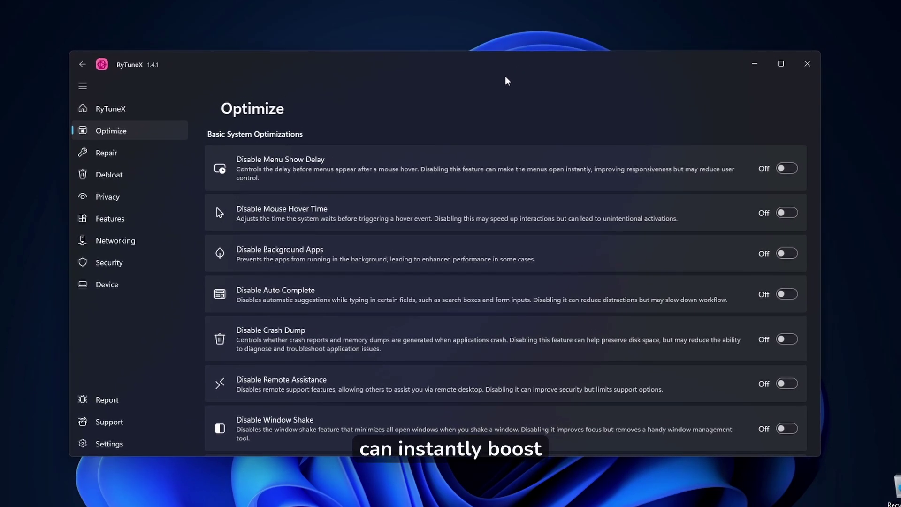
{"action": "scroll", "coordinate": [509, 272], "scroll_direction": "down", "scroll_amount": 5}
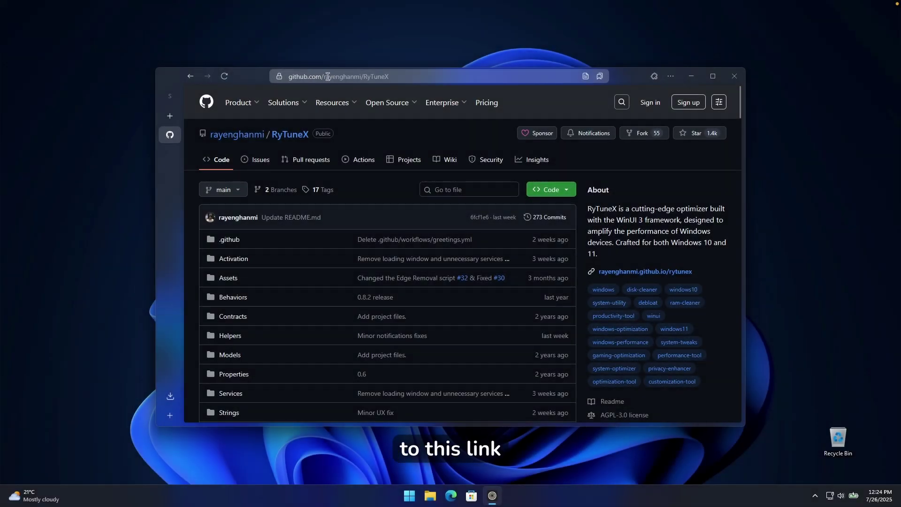
- Read through the RyTuneX repository page on GitHub, examining the README's supported Windows versions, features, interface preview, installation options and languages
{"action": "left_click", "coordinate": [315, 79]}
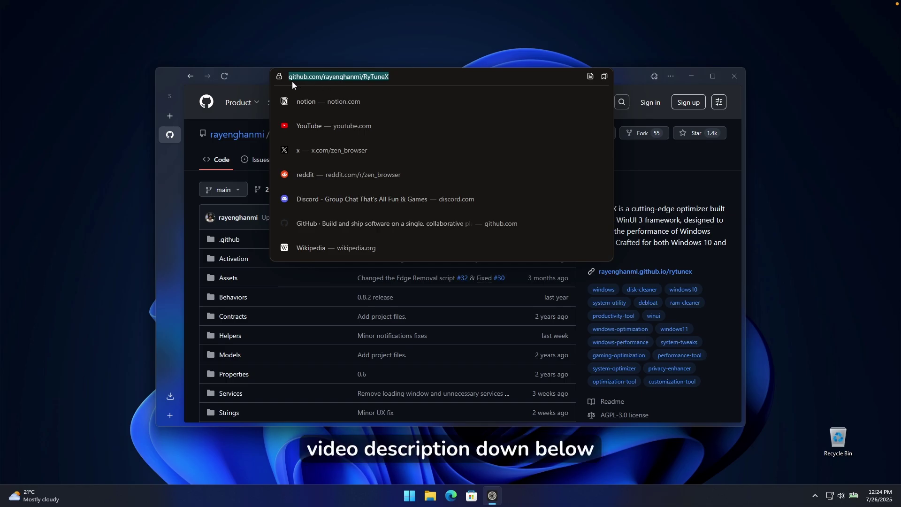
{"action": "left_click", "coordinate": [252, 74]}
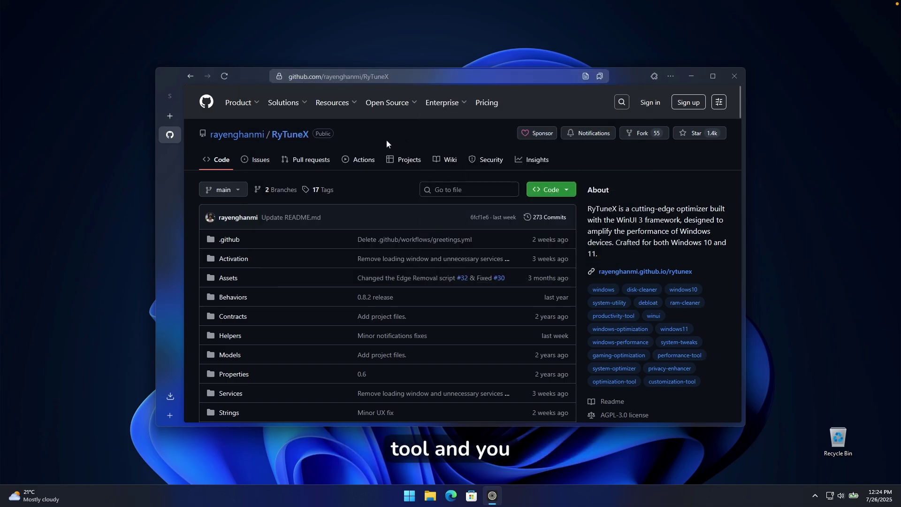
{"action": "scroll", "coordinate": [387, 139], "scroll_direction": "down", "scroll_amount": 7}
{"action": "scroll", "coordinate": [386, 151], "scroll_direction": "down", "scroll_amount": 10}
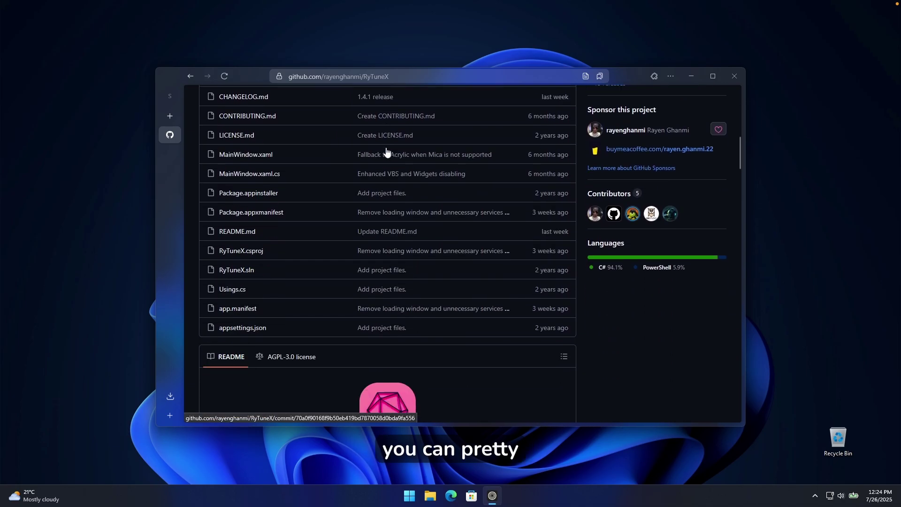
{"action": "scroll", "coordinate": [396, 163], "scroll_direction": "up", "scroll_amount": 1}
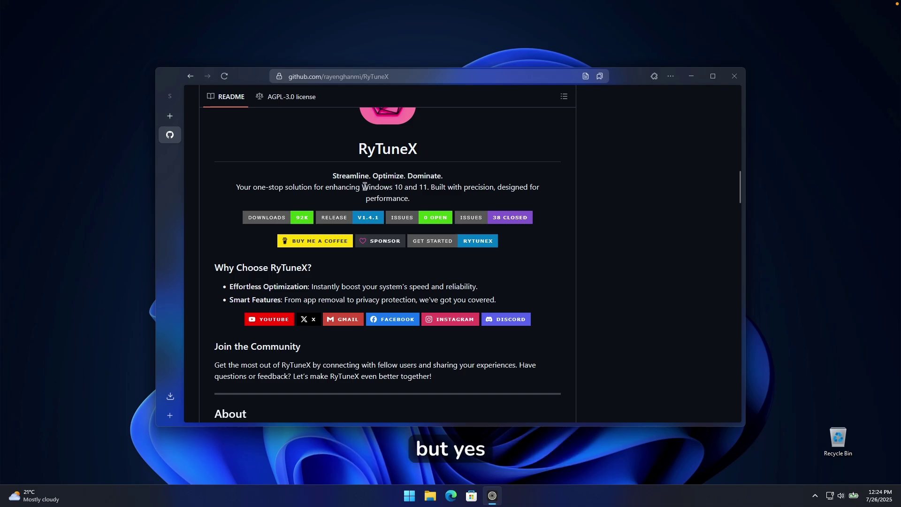
{"action": "left_click_drag", "start_coordinate": [363, 187], "coordinate": [406, 186]}
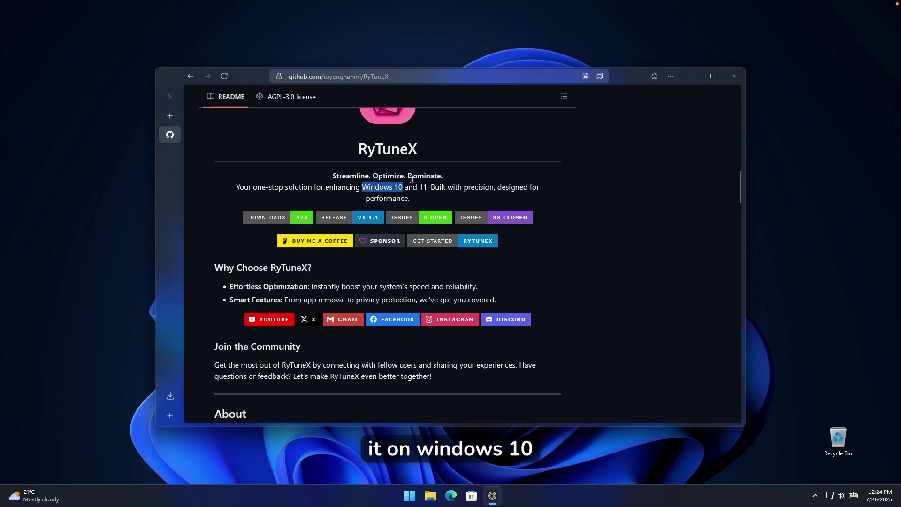
{"action": "scroll", "coordinate": [405, 185], "scroll_direction": "down", "scroll_amount": 12}
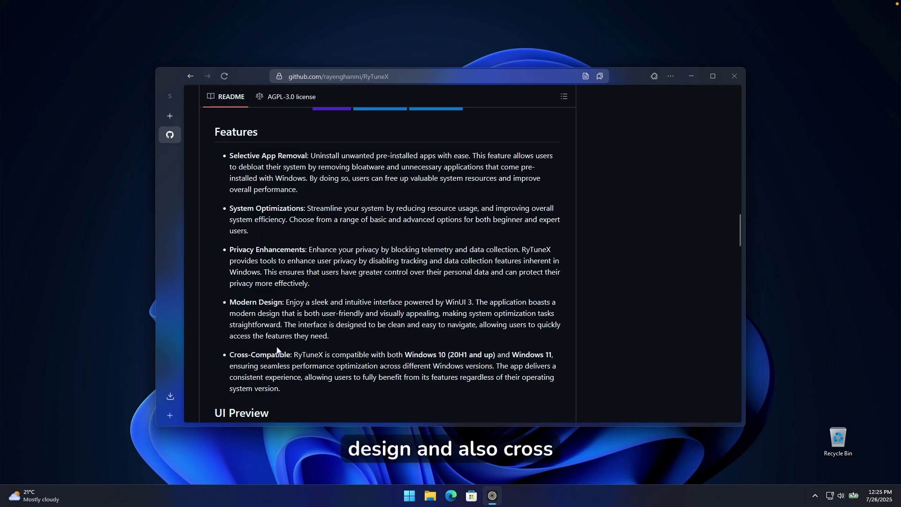
{"action": "scroll", "coordinate": [328, 301], "scroll_direction": "down", "scroll_amount": 1}
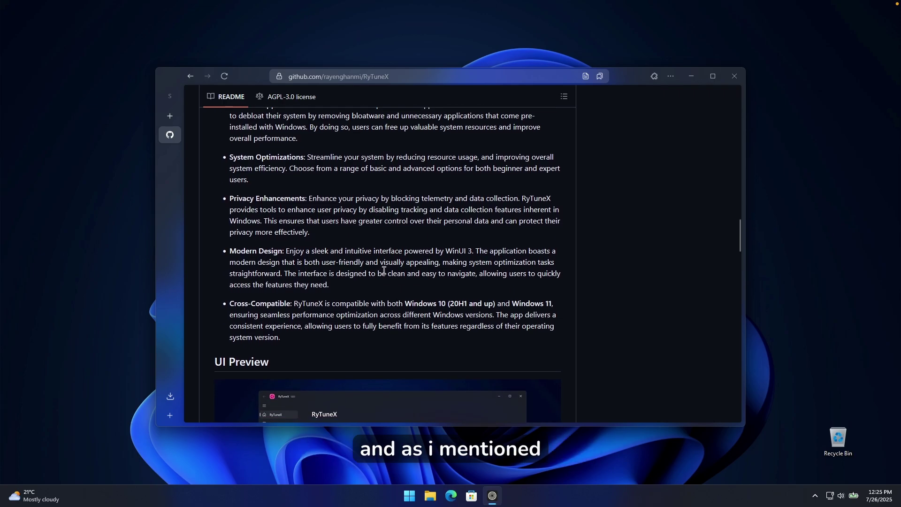
{"action": "scroll", "coordinate": [380, 263], "scroll_direction": "down", "scroll_amount": 10}
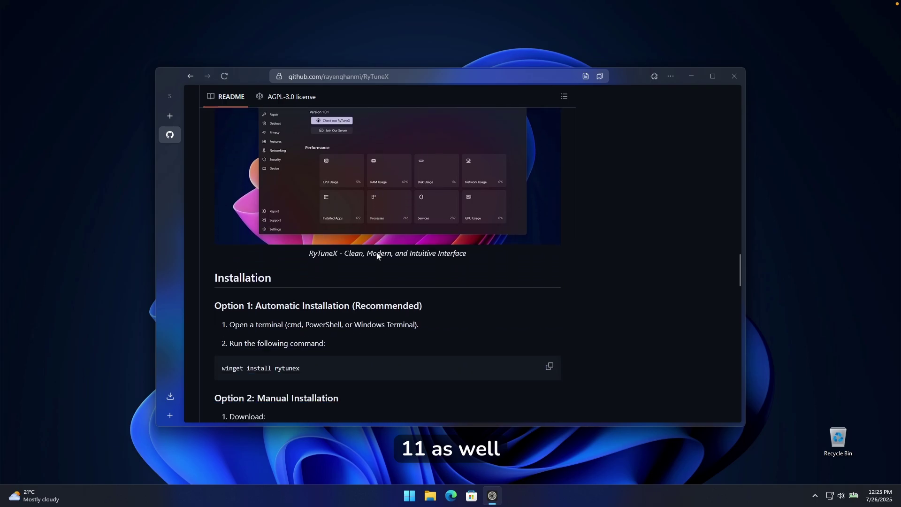
{"action": "scroll", "coordinate": [377, 253], "scroll_direction": "down", "scroll_amount": 10}
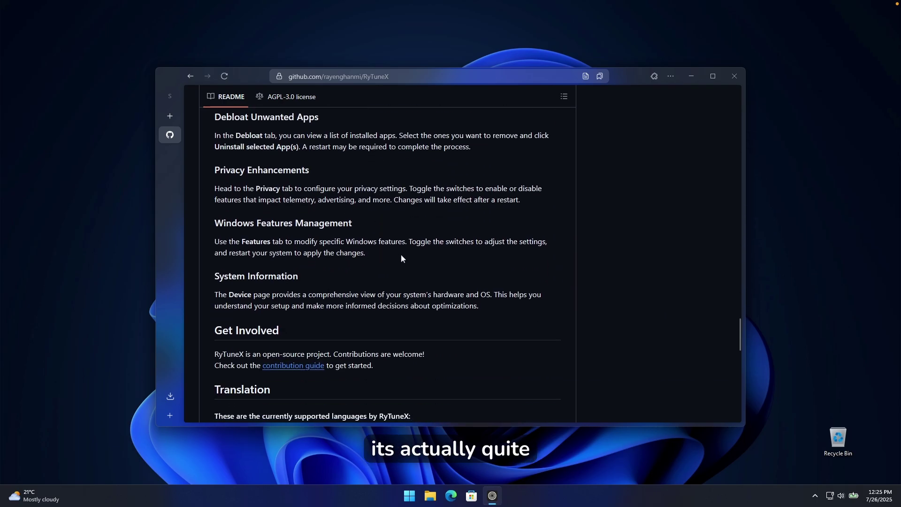
{"action": "scroll", "coordinate": [497, 260], "scroll_direction": "down", "scroll_amount": 3}
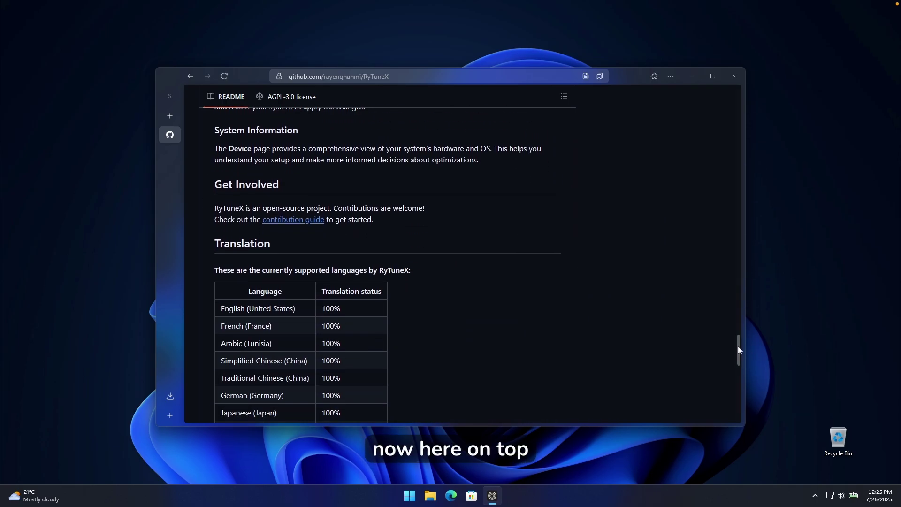
- Open the repository's releases and download RyTuneXSetup.exe from the latest version, 1.4.1
{"action": "left_click_drag", "start_coordinate": [738, 346], "coordinate": [734, 122]}
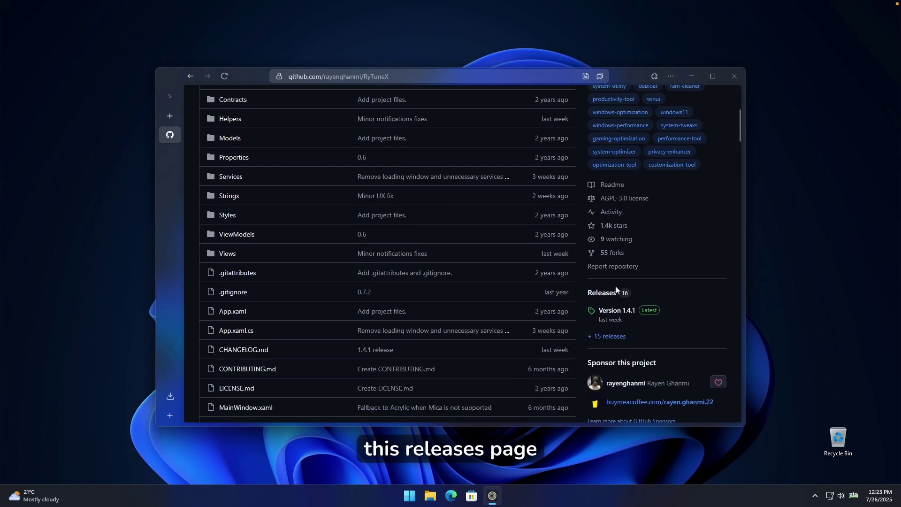
{"action": "left_click", "coordinate": [598, 290]}
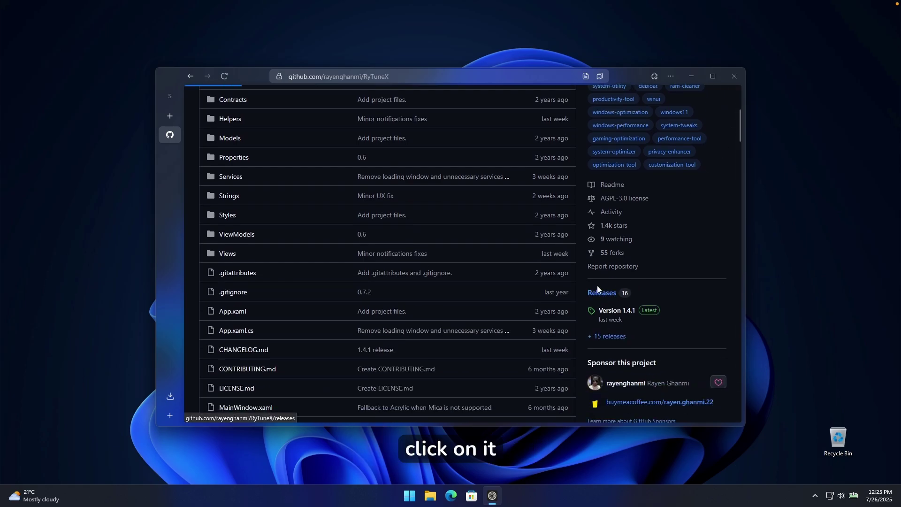
{"action": "scroll", "coordinate": [460, 254], "scroll_direction": "down", "scroll_amount": 3}
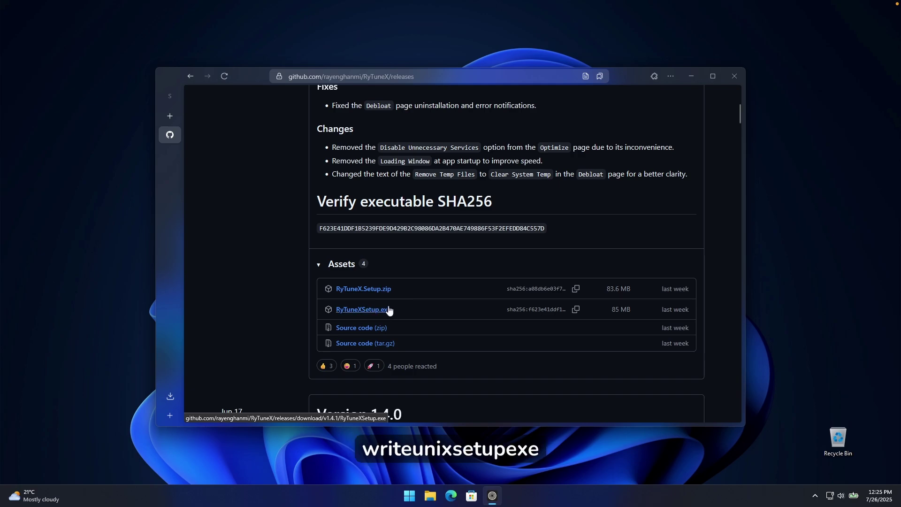
{"action": "left_click", "coordinate": [388, 309]}
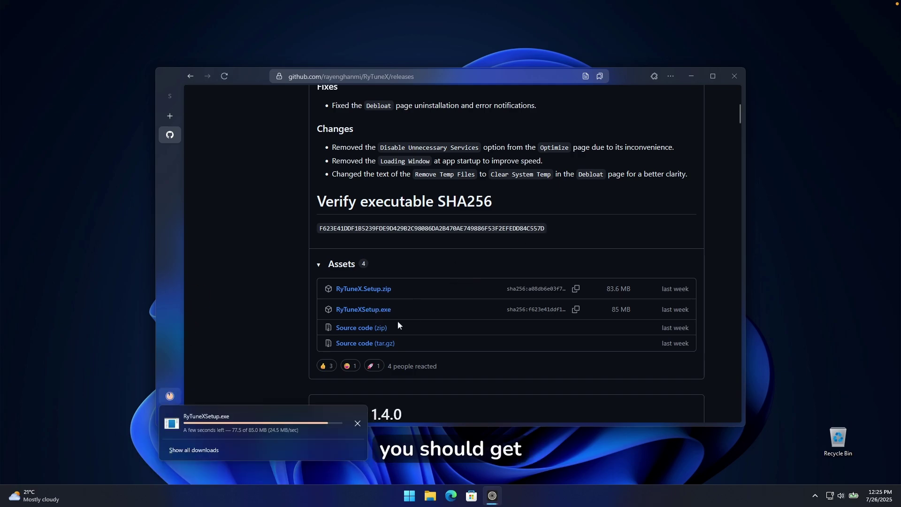
- Run the downloaded RyTuneXSetup.exe despite the SmartScreen block and allow it to make changes to the device
{"action": "left_click", "coordinate": [271, 416]}
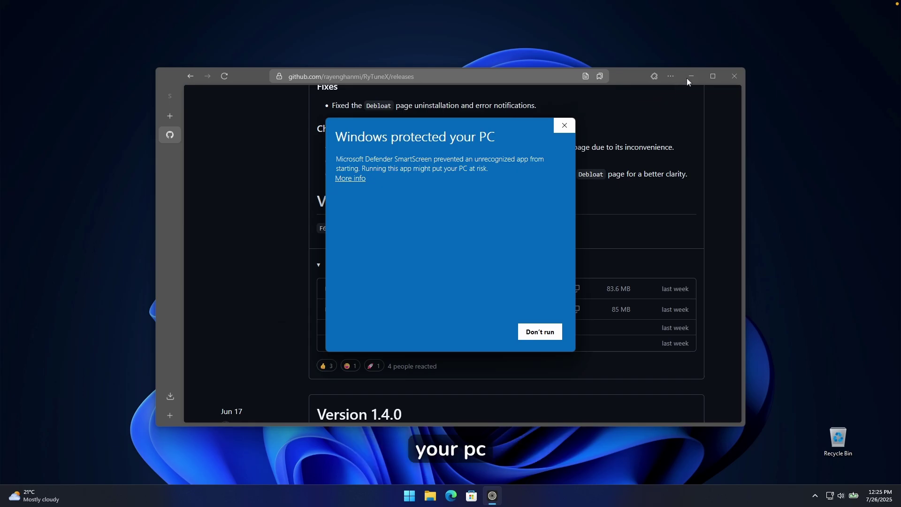
{"action": "left_click", "coordinate": [353, 178]}
{"action": "left_click", "coordinate": [483, 331]}
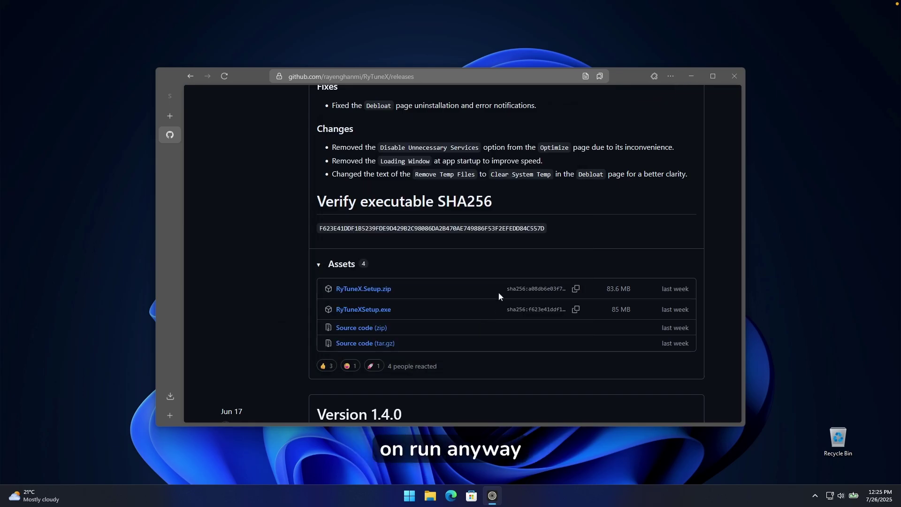
{"action": "left_click", "coordinate": [692, 73]}
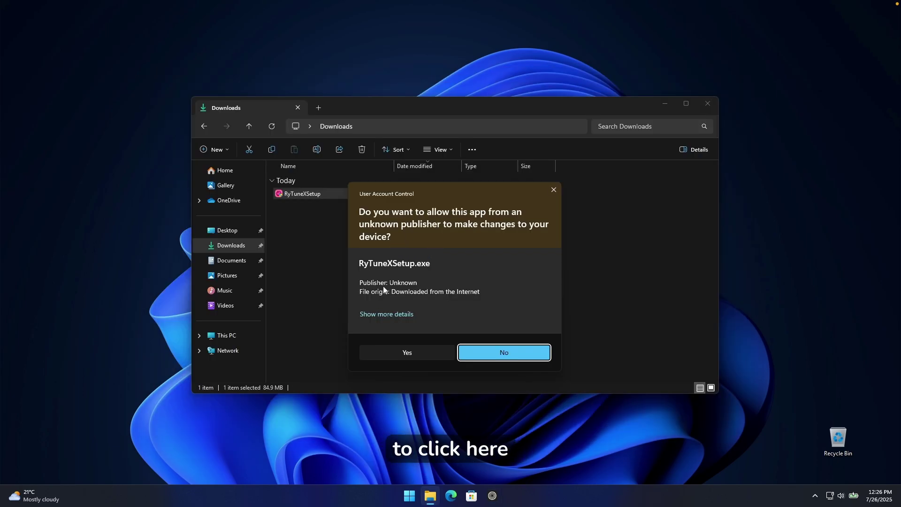
{"action": "left_click", "coordinate": [408, 353]}
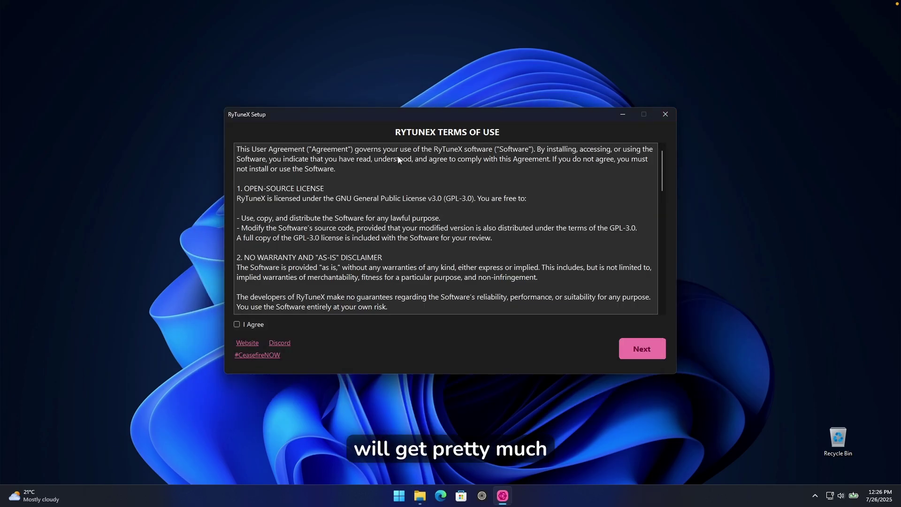
- Accept the RyTuneX terms of use and complete the installation
{"action": "left_click", "coordinate": [248, 326]}
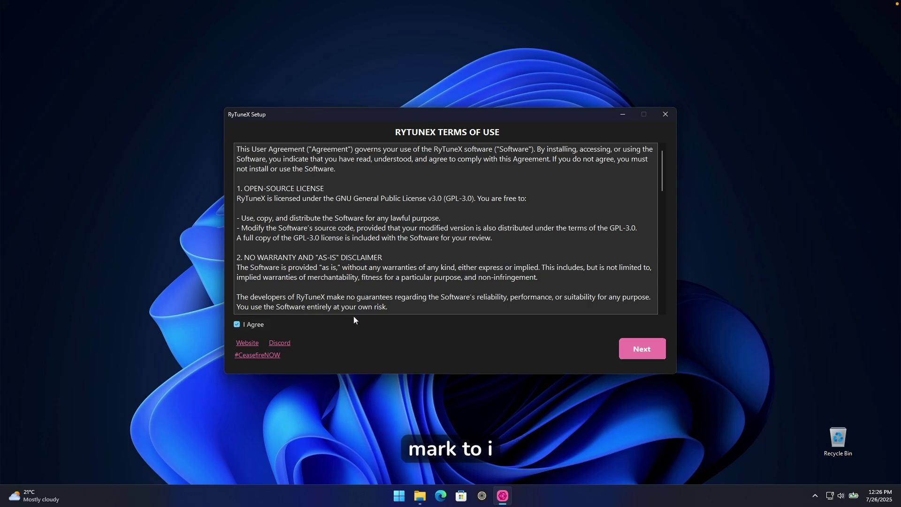
{"action": "left_click", "coordinate": [632, 345]}
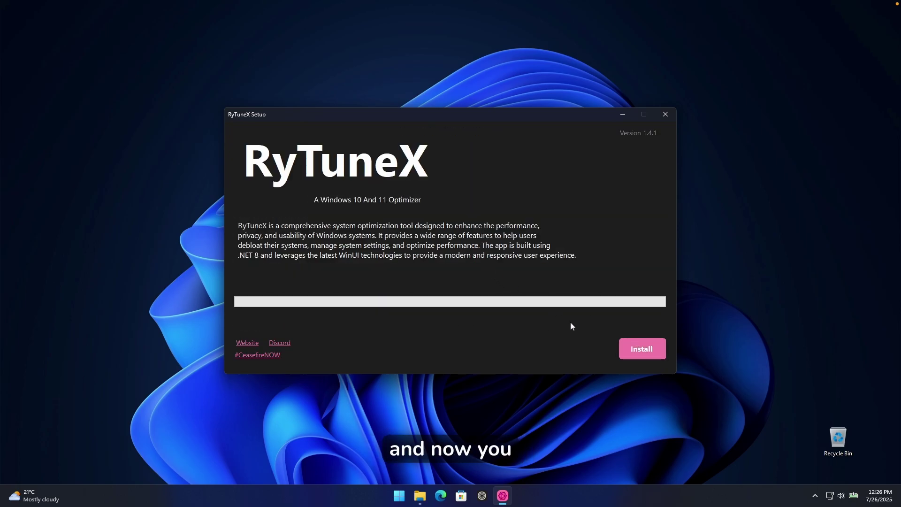
{"action": "left_click", "coordinate": [646, 352]}
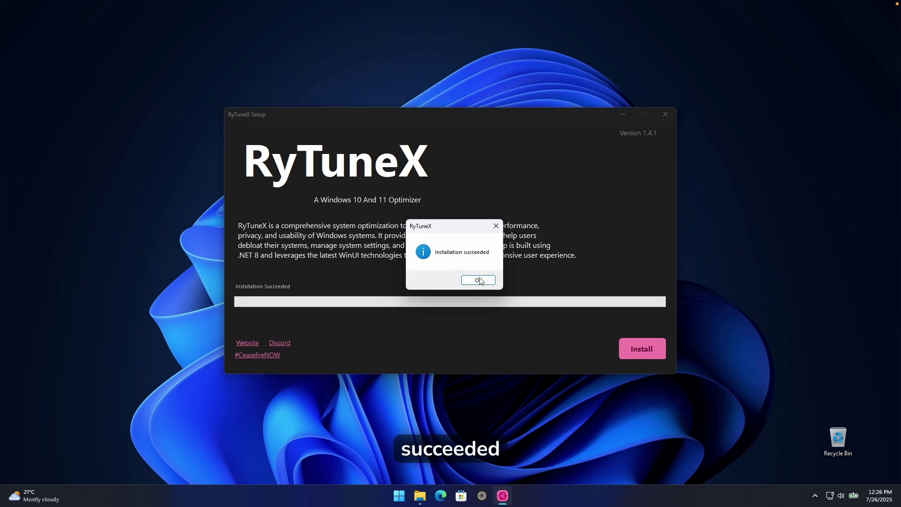
{"action": "left_click", "coordinate": [478, 281]}
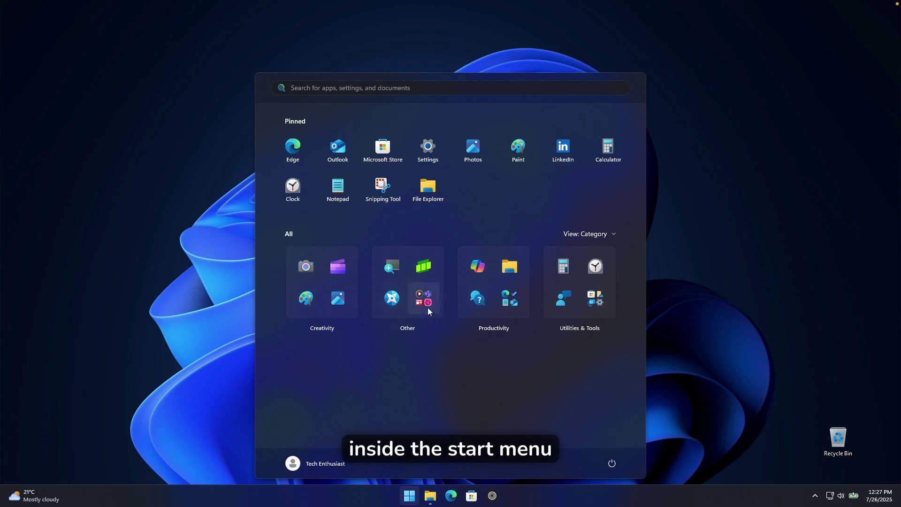
- Launch the newly installed RyTuneX and dismiss its restore point prompt without creating one
{"action": "left_click", "coordinate": [427, 300]}
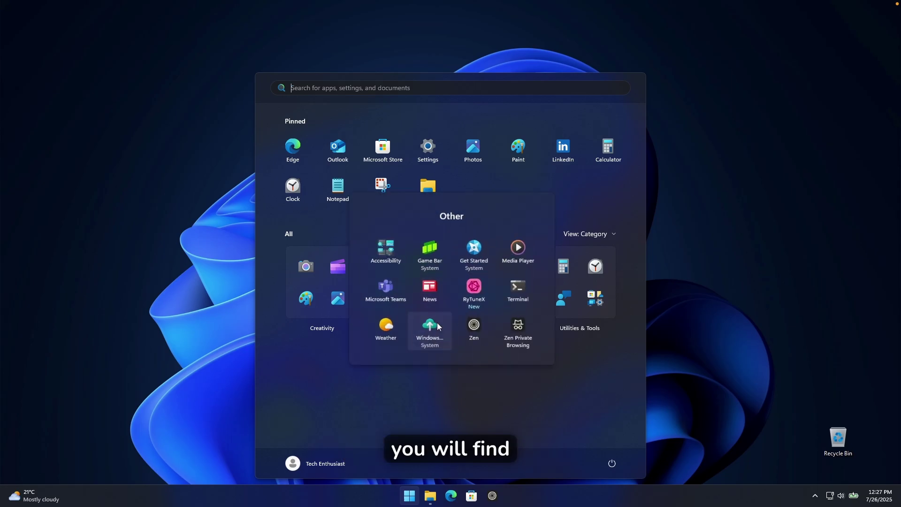
{"action": "left_click", "coordinate": [482, 287]}
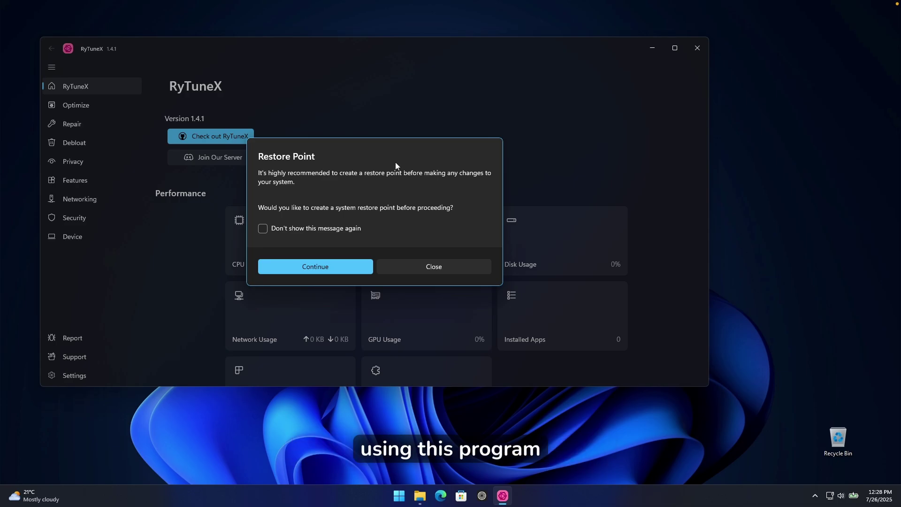
{"action": "key", "text": "Escape"}
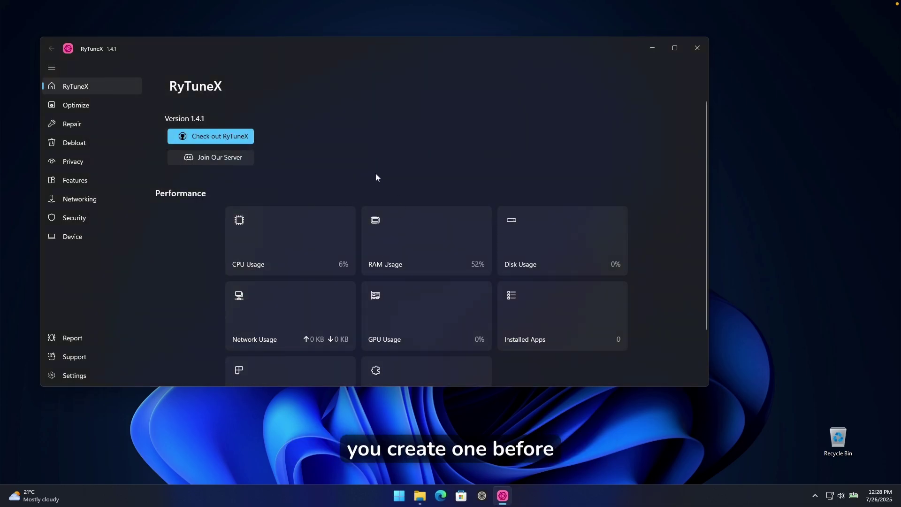
- Examine the performance overview on the RyTuneX home page, from CPU and RAM usage to processes and services
{"action": "left_click_drag", "start_coordinate": [327, 44], "coordinate": [401, 67]}
{"action": "scroll", "coordinate": [292, 122], "scroll_direction": "down", "scroll_amount": 1}
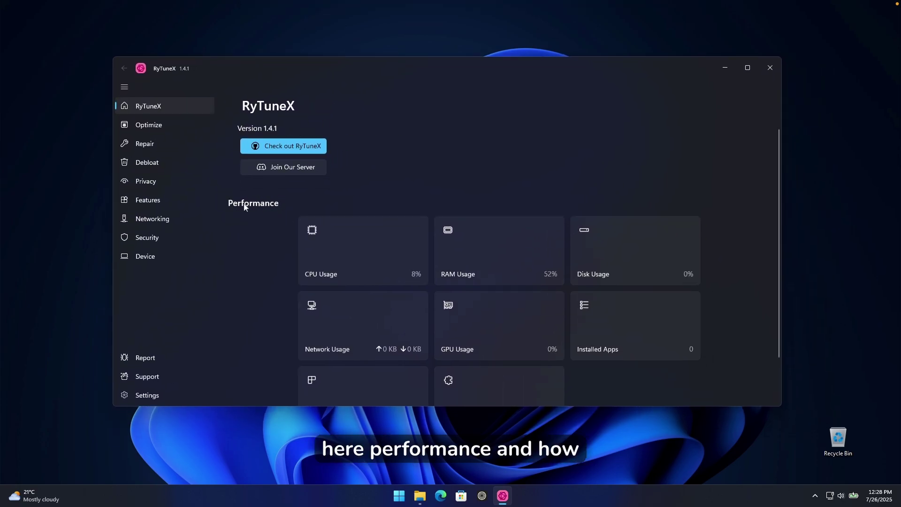
{"action": "scroll", "coordinate": [373, 191], "scroll_direction": "down", "scroll_amount": 1}
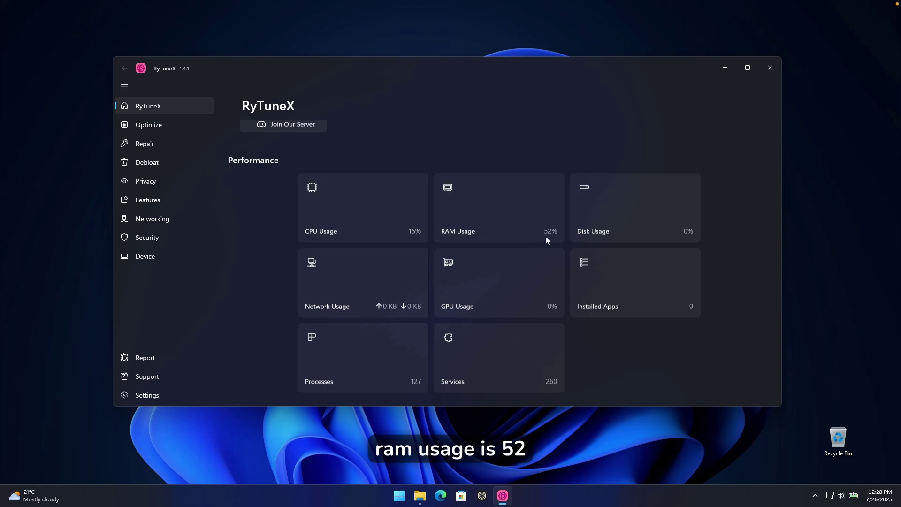
{"action": "scroll", "coordinate": [547, 237], "scroll_direction": "down", "scroll_amount": 1}
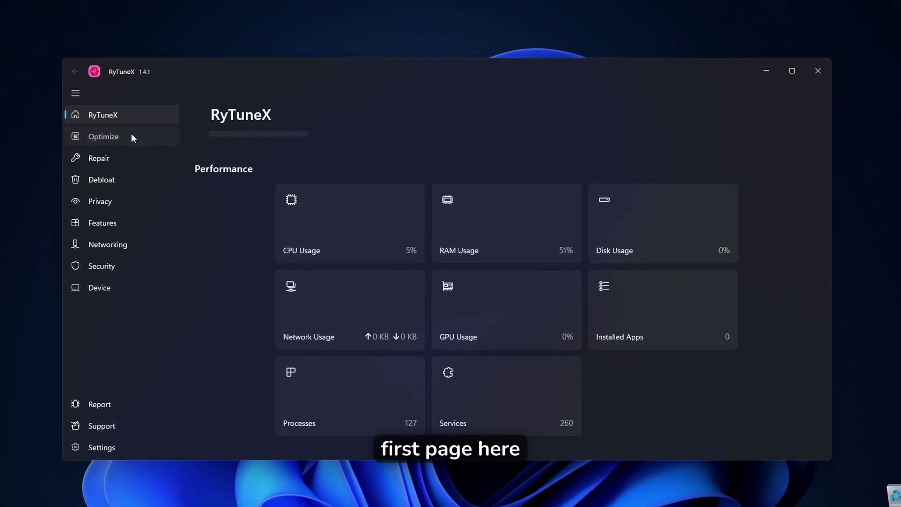
- Turn on Disable Menu Show Delay and Disable Background Apps in the basic system optimizations
{"action": "left_click", "coordinate": [140, 133]}
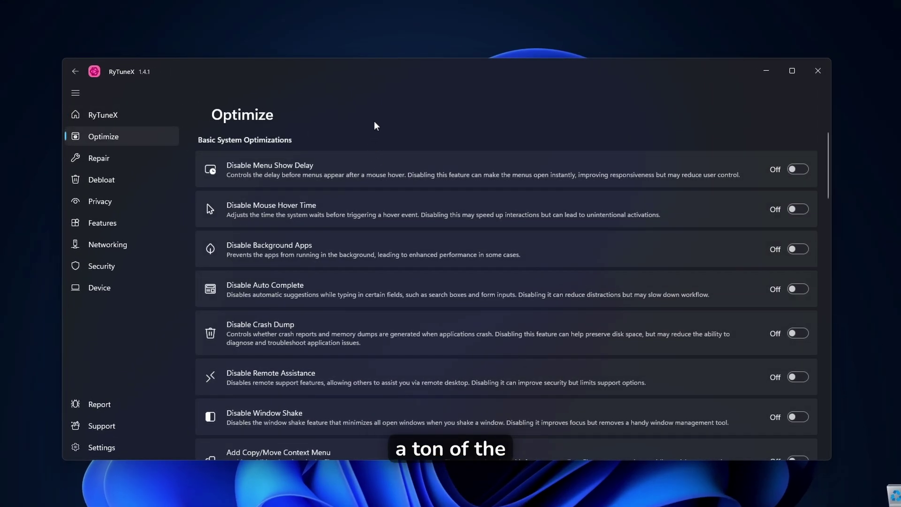
{"action": "scroll", "coordinate": [392, 257], "scroll_direction": "down", "scroll_amount": 5}
{"action": "scroll", "coordinate": [387, 269], "scroll_direction": "down", "scroll_amount": 9}
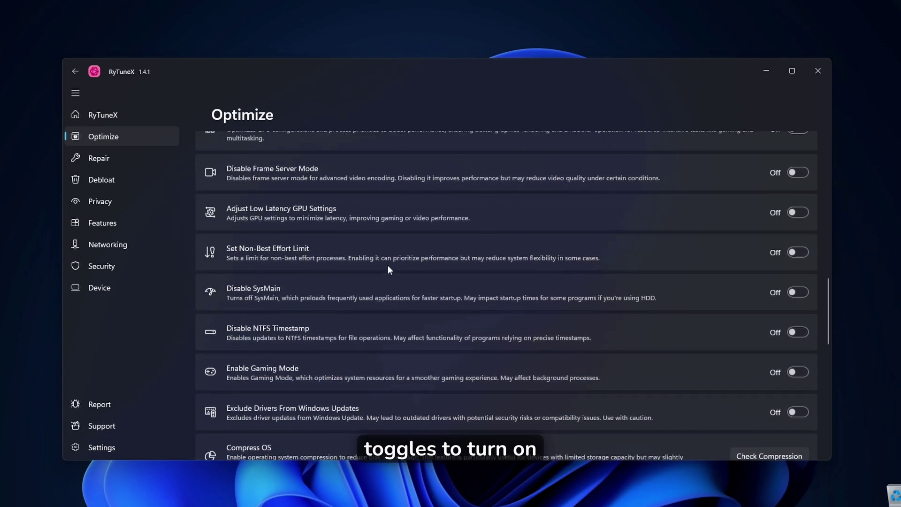
{"action": "scroll", "coordinate": [387, 268], "scroll_direction": "up", "scroll_amount": 11}
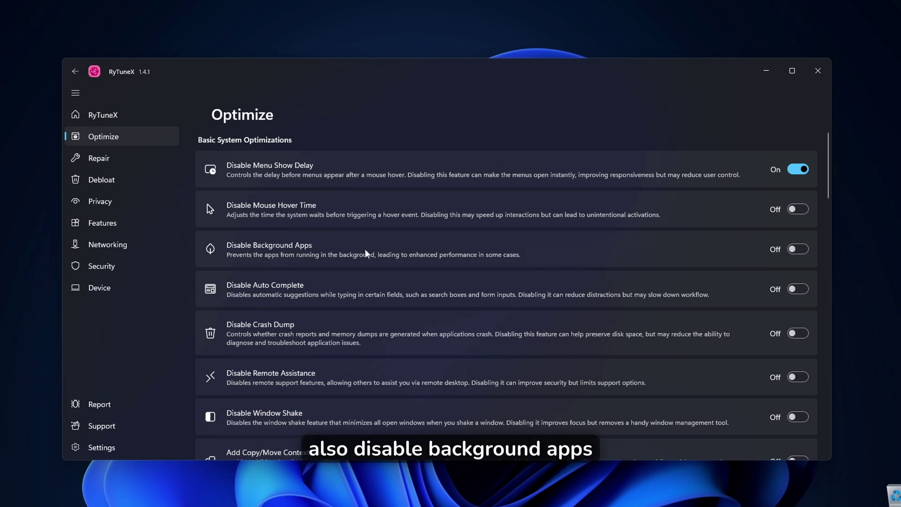
{"action": "left_click", "coordinate": [795, 249]}
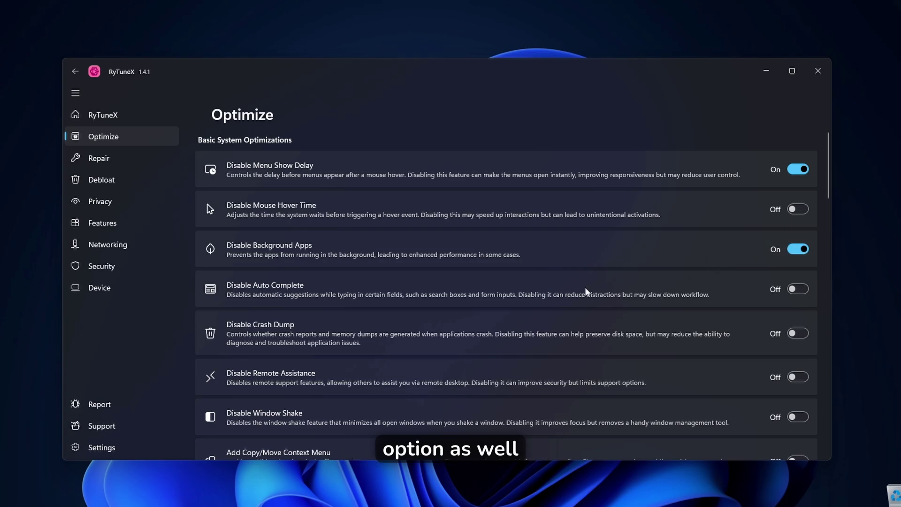
{"action": "scroll", "coordinate": [392, 291], "scroll_direction": "down", "scroll_amount": 3}
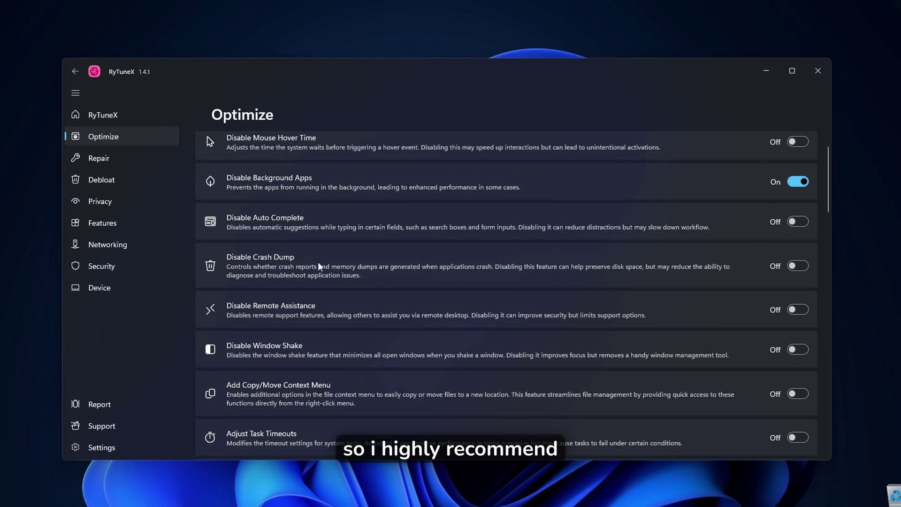
- Turn on Disable Crash Dump, plus Enhance GPU and Priority Settings and Adjust Low Latency GPU Settings in the advanced system optimizations
{"action": "left_click", "coordinate": [797, 266]}
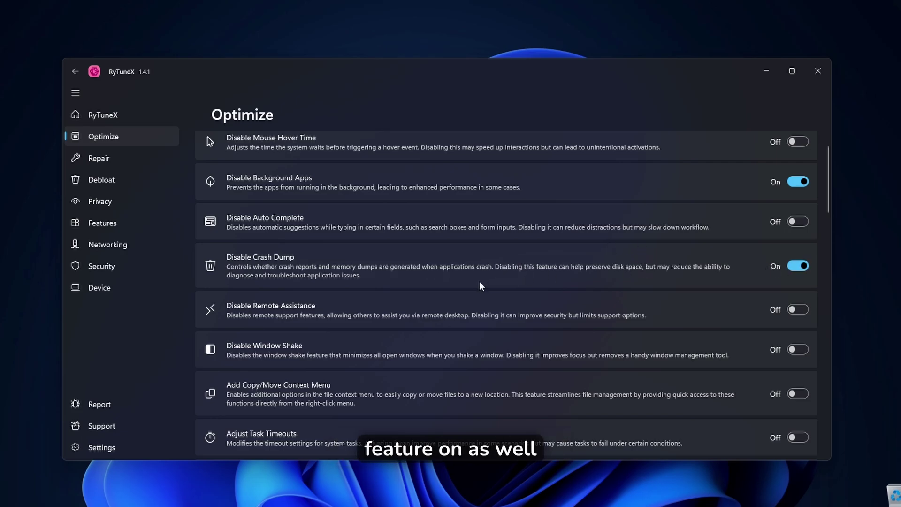
{"action": "scroll", "coordinate": [382, 287], "scroll_direction": "down", "scroll_amount": 3}
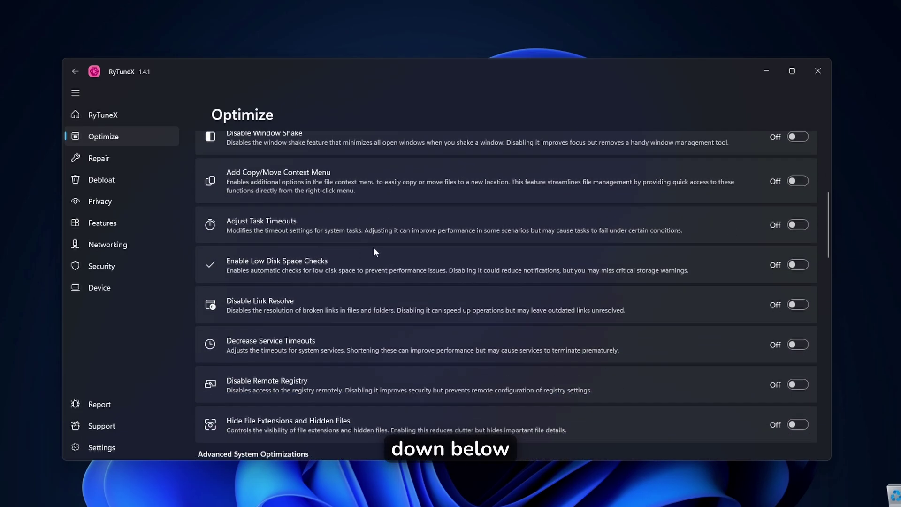
{"action": "scroll", "coordinate": [374, 252], "scroll_direction": "down", "scroll_amount": 3}
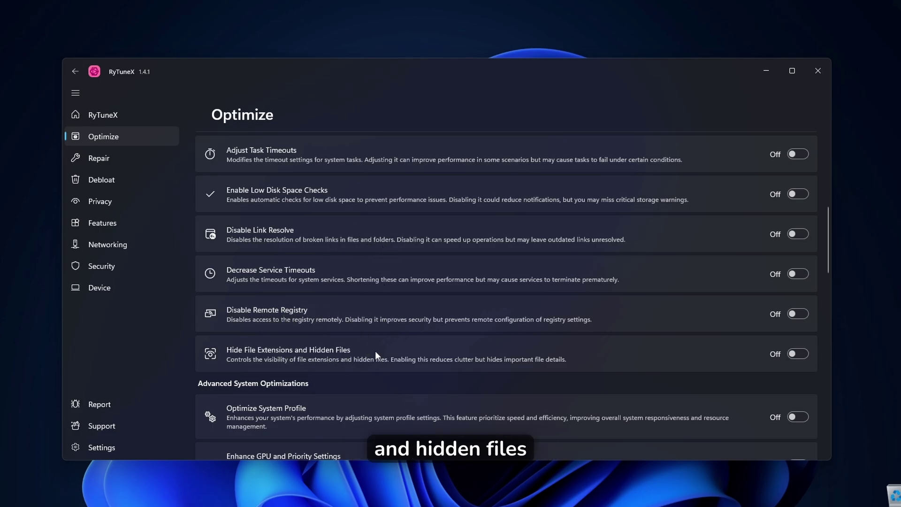
{"action": "scroll", "coordinate": [376, 352], "scroll_direction": "down", "scroll_amount": 2}
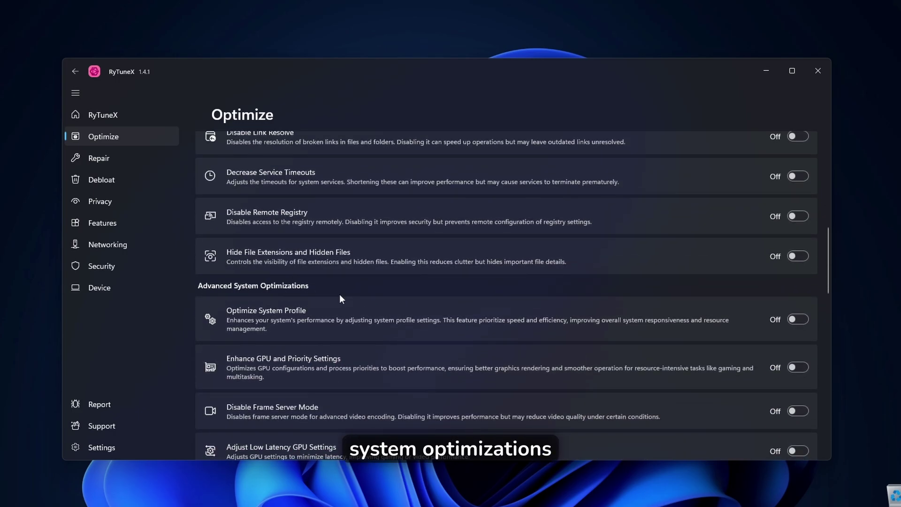
{"action": "scroll", "coordinate": [343, 293], "scroll_direction": "down", "scroll_amount": 2}
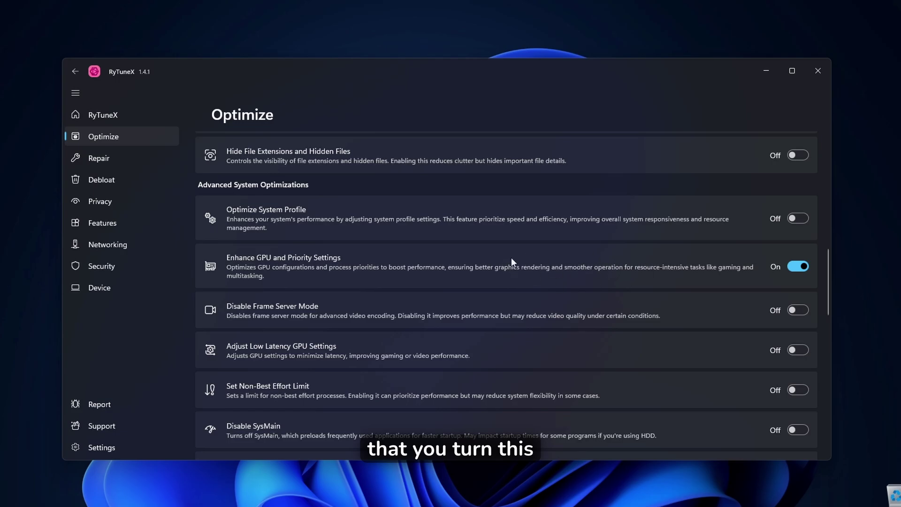
{"action": "scroll", "coordinate": [485, 260], "scroll_direction": "down", "scroll_amount": 2}
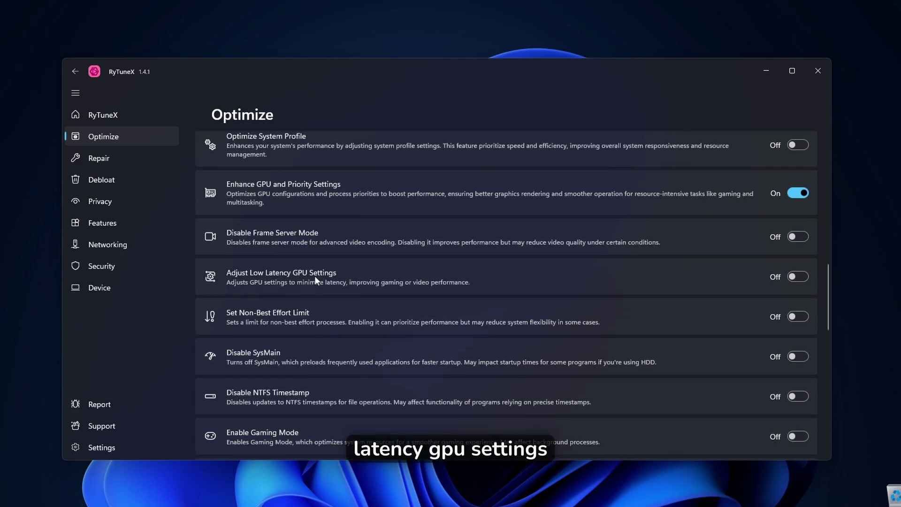
{"action": "left_click", "coordinate": [796, 276]}
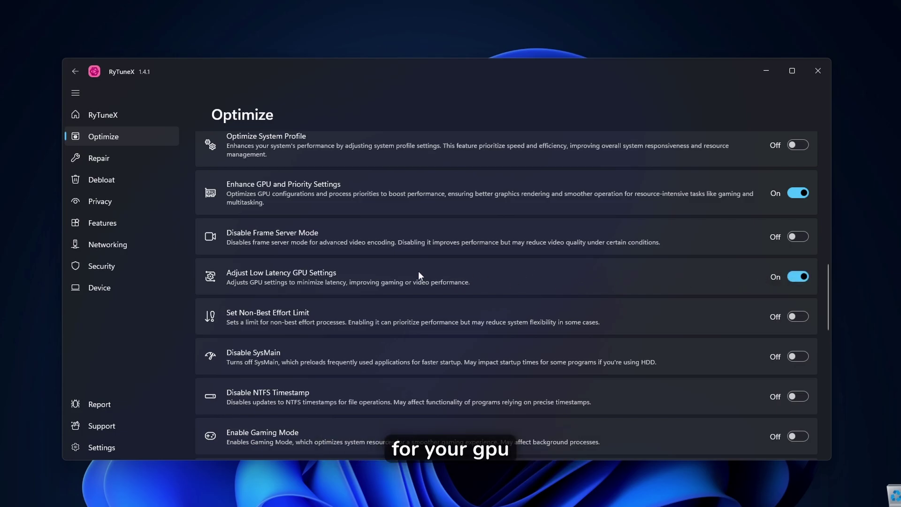
- Turn on Disable Cortana, Disable Store Updates and Disable Automatic Updates under the other optimization settings
{"action": "scroll", "coordinate": [404, 263], "scroll_direction": "down", "scroll_amount": 4}
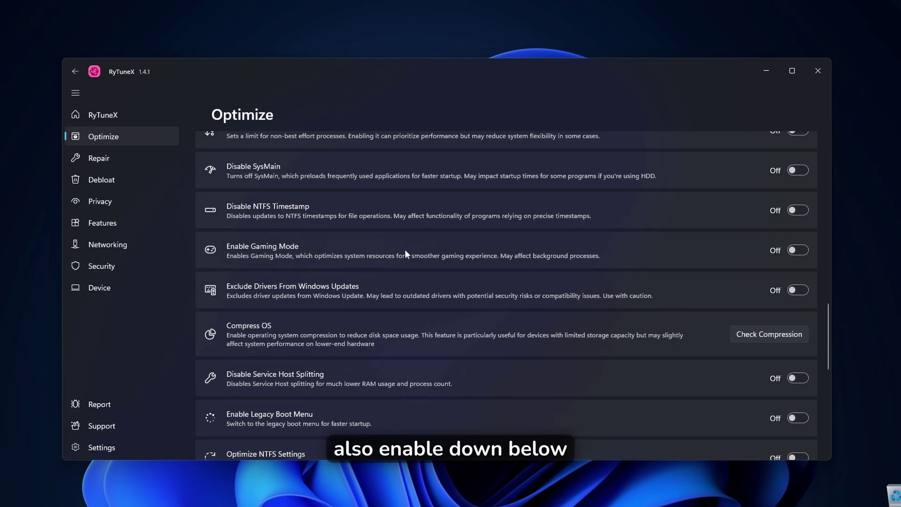
{"action": "scroll", "coordinate": [404, 253], "scroll_direction": "down", "scroll_amount": 6}
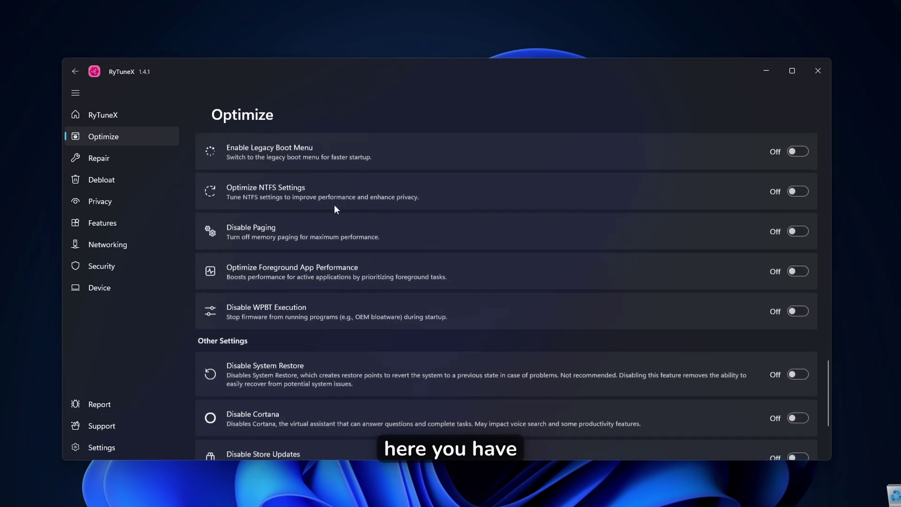
{"action": "scroll", "coordinate": [336, 208], "scroll_direction": "down", "scroll_amount": 1}
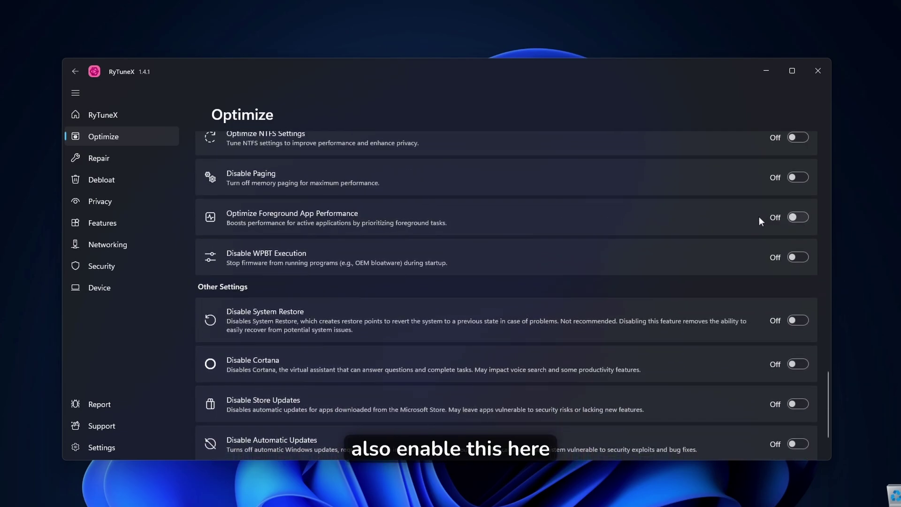
{"action": "scroll", "coordinate": [509, 215], "scroll_direction": "down", "scroll_amount": 2}
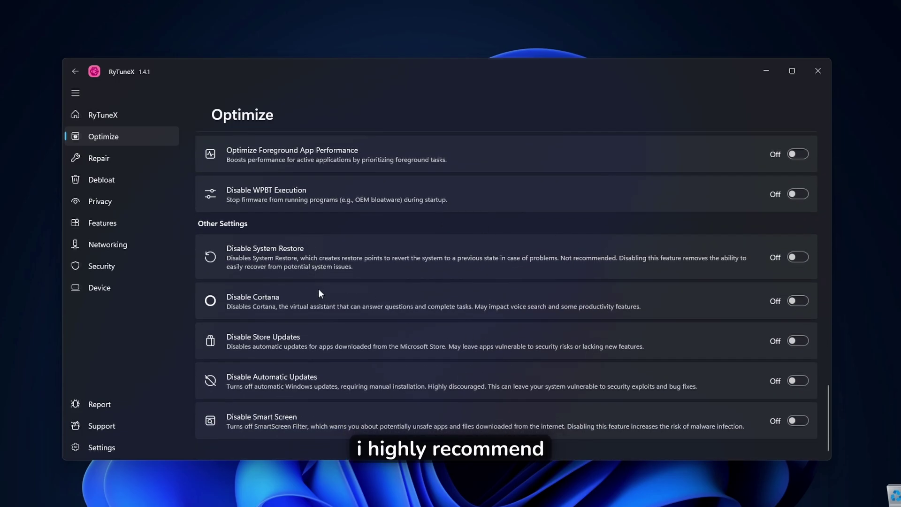
{"action": "left_click", "coordinate": [796, 301]}
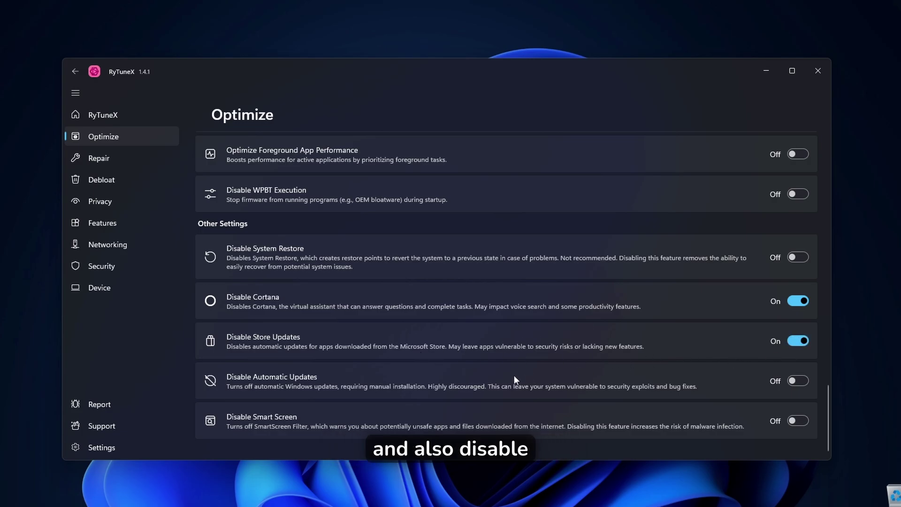
{"action": "left_click", "coordinate": [790, 381]}
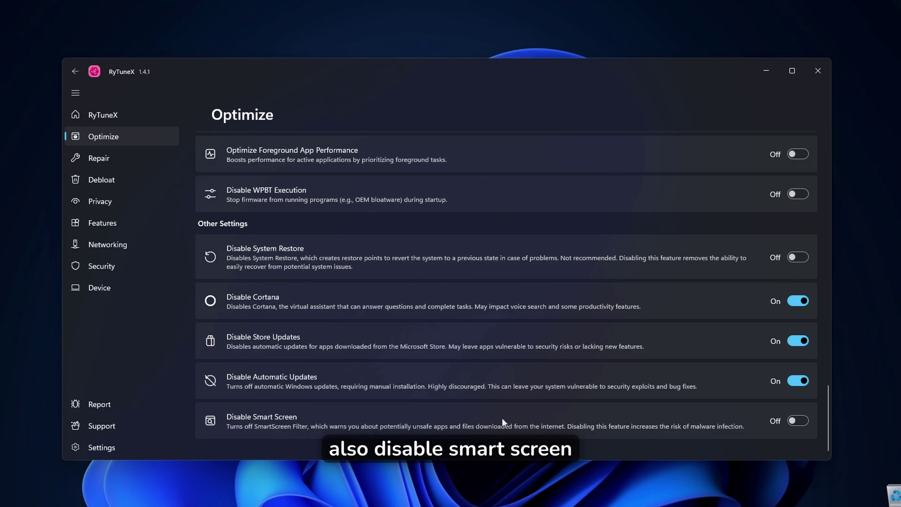
- Review the Repair page, from the DISM, SFC and CHKDSK repair options to the diagnose options
{"action": "left_click", "coordinate": [125, 158]}
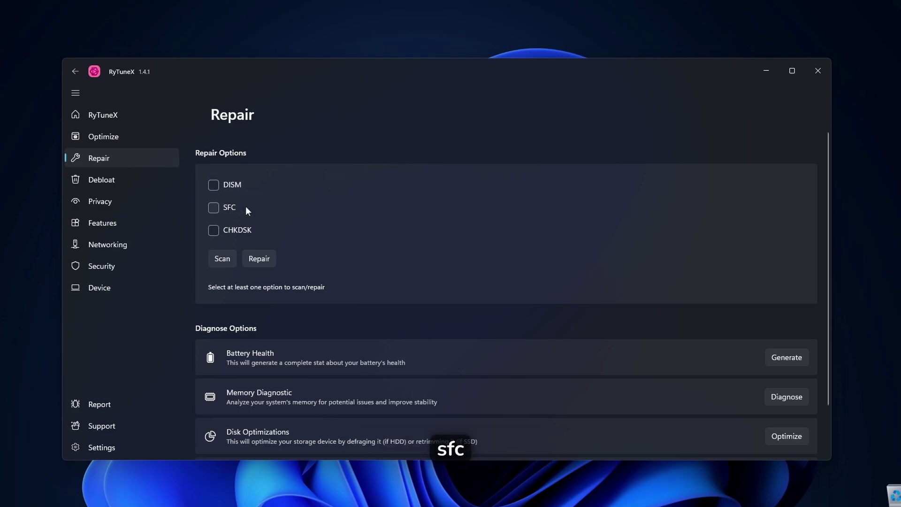
{"action": "scroll", "coordinate": [381, 215], "scroll_direction": "down", "scroll_amount": 2}
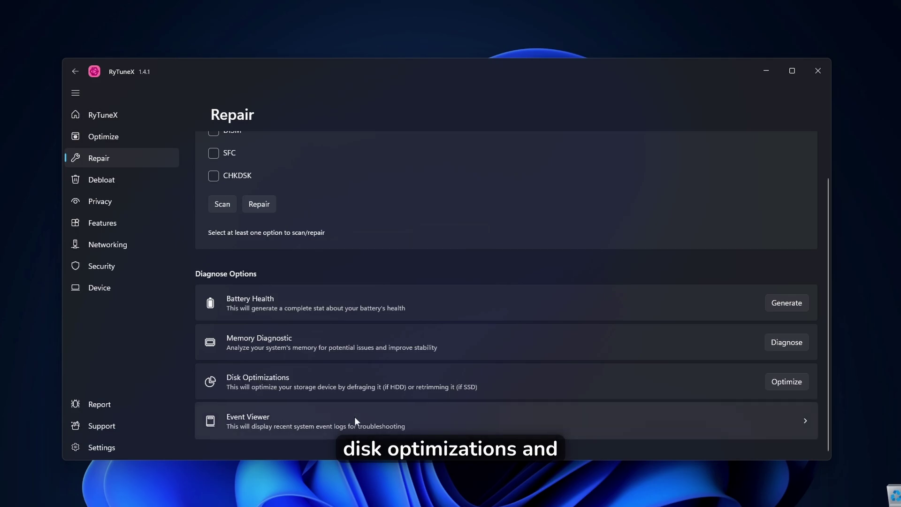
- Uninstall Microsoft OneDrive through Debloat, allowing its changes to the device, and clear the system's temporary files
{"action": "left_click", "coordinate": [115, 181]}
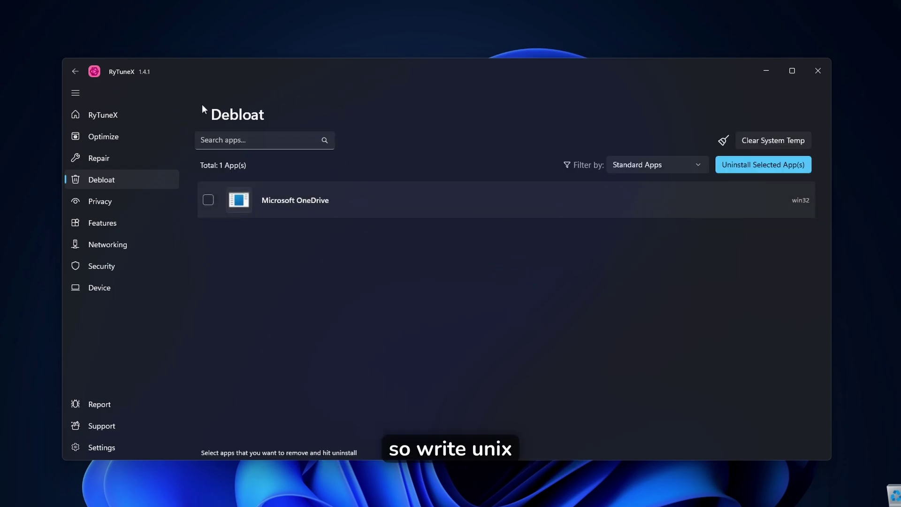
{"action": "left_click", "coordinate": [208, 201]}
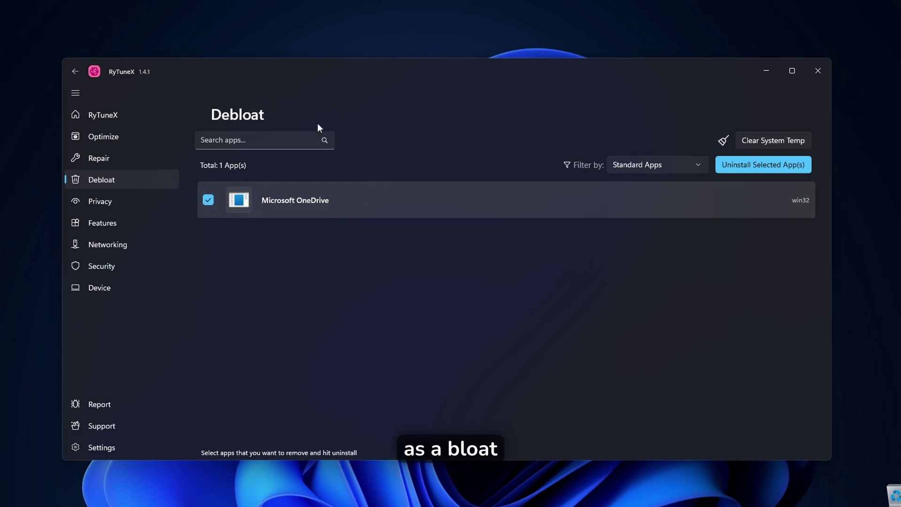
{"action": "left_click", "coordinate": [750, 163]}
{"action": "left_click", "coordinate": [407, 317]}
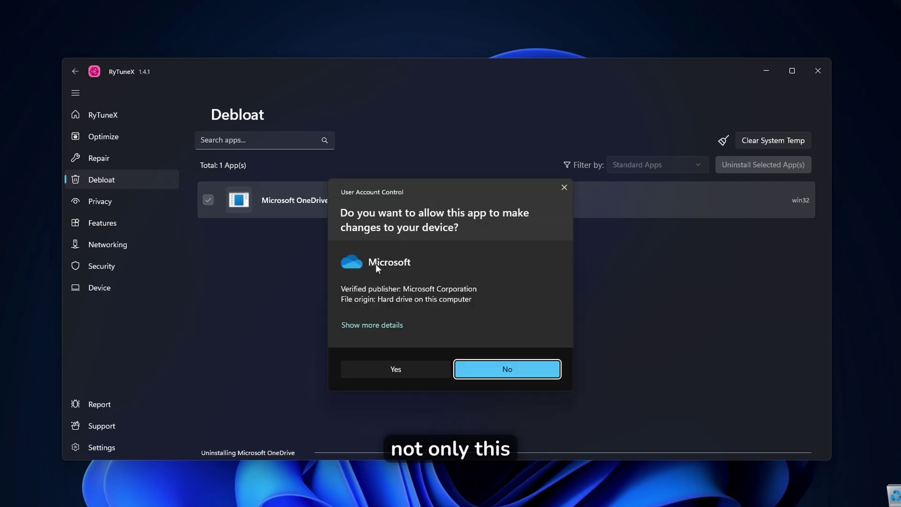
{"action": "left_click", "coordinate": [403, 368]}
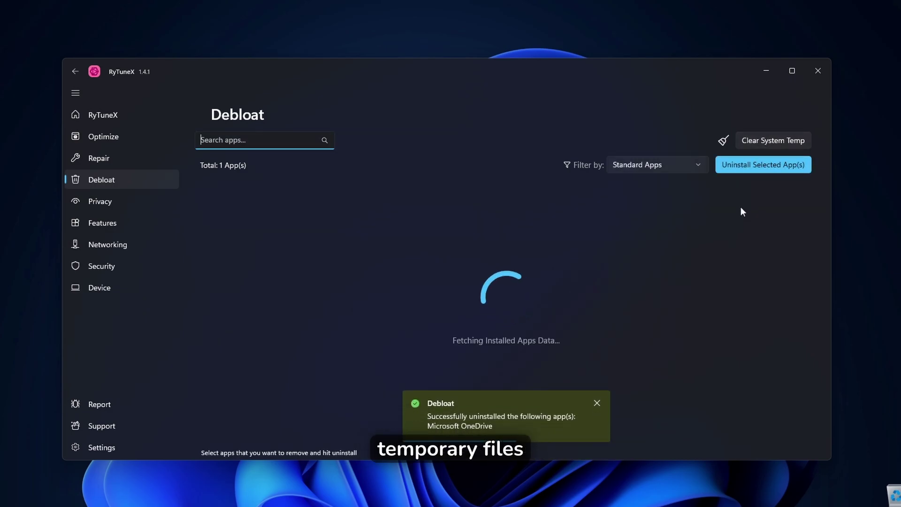
{"action": "left_click", "coordinate": [758, 140]}
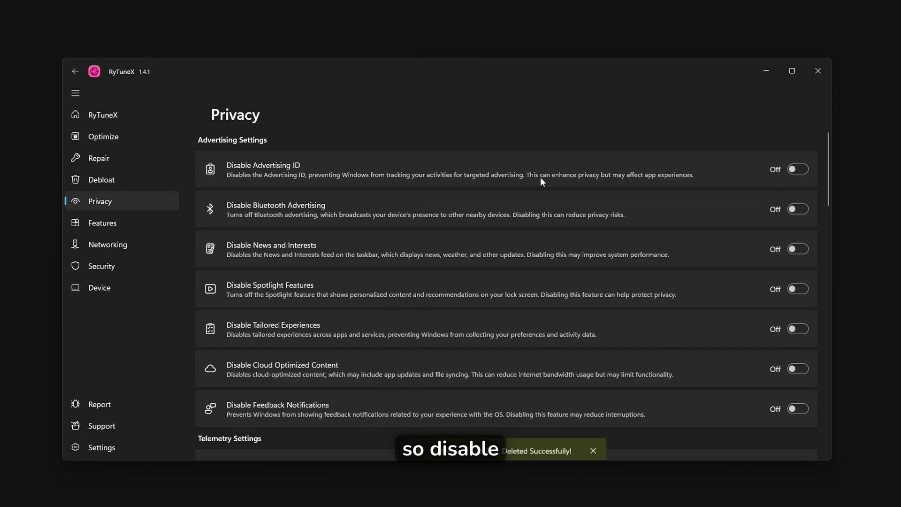
- Turn on every advertising privacy setting, from Disable Advertising ID through Disable Feedback Notifications
{"action": "left_click", "coordinate": [793, 170]}
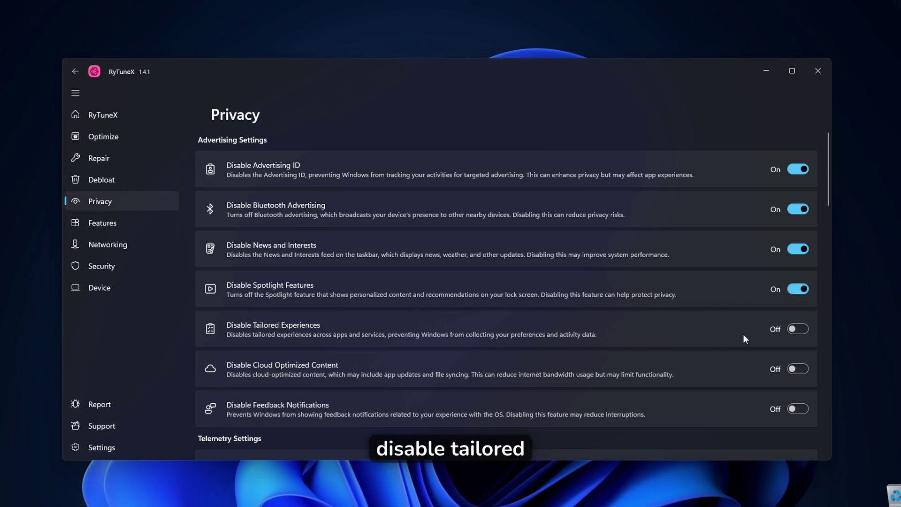
{"action": "left_click", "coordinate": [796, 328]}
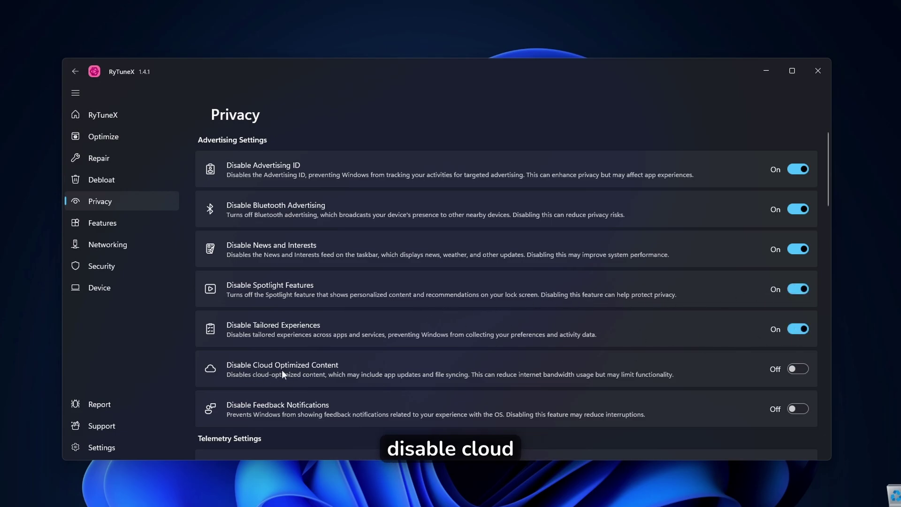
{"action": "left_click", "coordinate": [794, 369]}
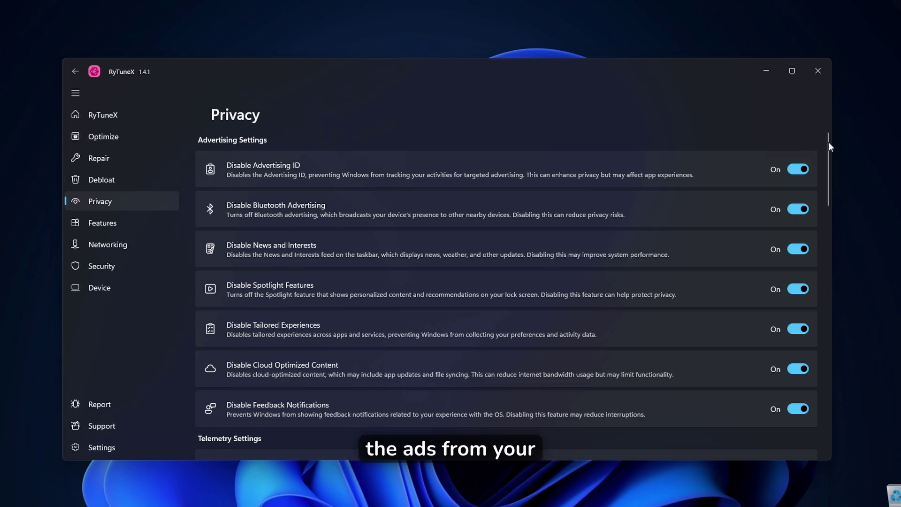
- Disable telemetry for Windows services, Edge, Visual Studio, Nvidia, Chrome and Firefox in the privacy settings
{"action": "left_click_drag", "start_coordinate": [828, 142], "coordinate": [829, 202]}
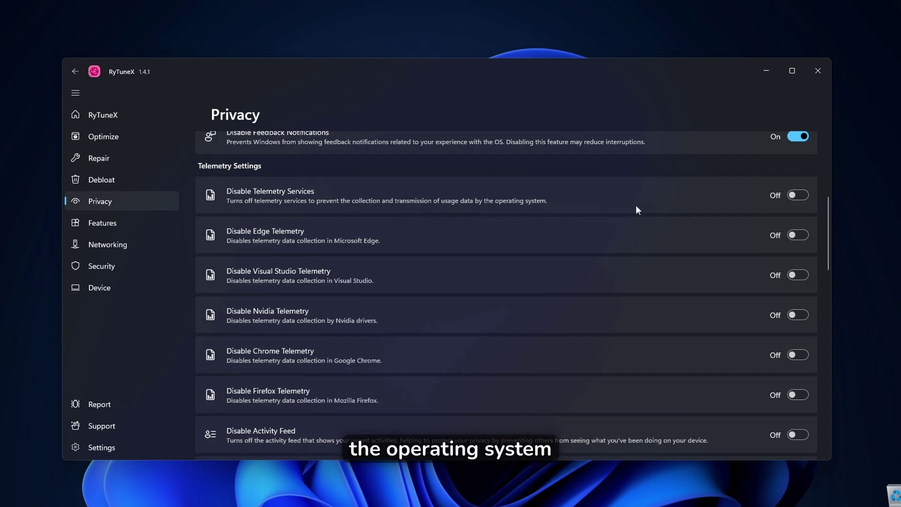
{"action": "scroll", "coordinate": [645, 234], "scroll_direction": "down", "scroll_amount": 2}
{"action": "scroll", "coordinate": [655, 264], "scroll_direction": "up", "scroll_amount": 2}
{"action": "left_click", "coordinate": [797, 193]}
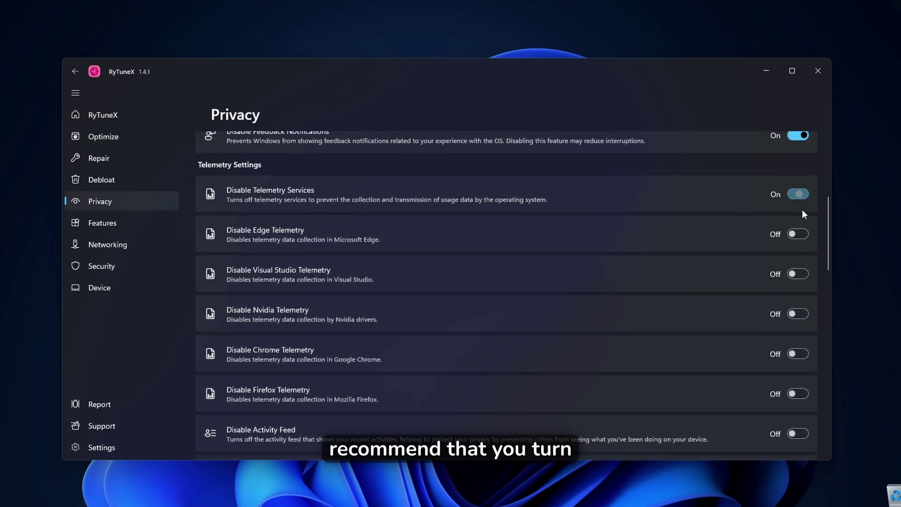
{"action": "left_click", "coordinate": [797, 234]}
{"action": "left_click", "coordinate": [798, 273]}
{"action": "left_click", "coordinate": [800, 313]}
{"action": "left_click", "coordinate": [801, 355]}
{"action": "left_click", "coordinate": [802, 394]}
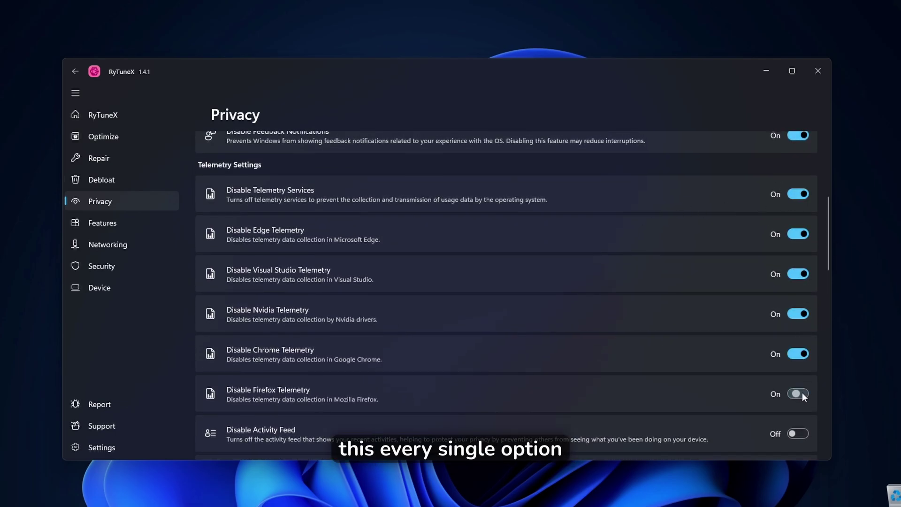
- Turn on Disable Activity Feed, Diagnostics Toast, Online Speech Privacy, Location Features and Biometrics features in the telemetry settings
{"action": "scroll", "coordinate": [784, 366], "scroll_direction": "down", "scroll_amount": 2}
{"action": "scroll", "coordinate": [733, 348], "scroll_direction": "down", "scroll_amount": 1}
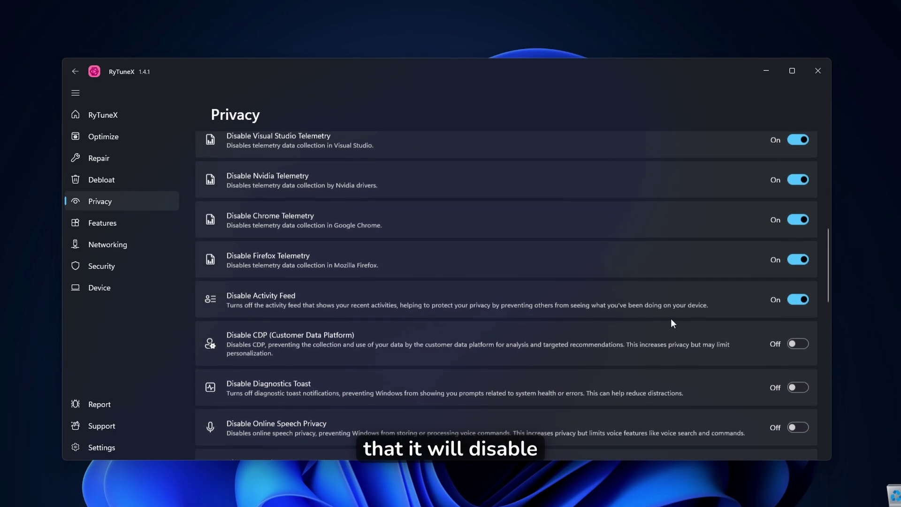
{"action": "left_click", "coordinate": [798, 386]}
{"action": "scroll", "coordinate": [704, 357], "scroll_direction": "down", "scroll_amount": 1}
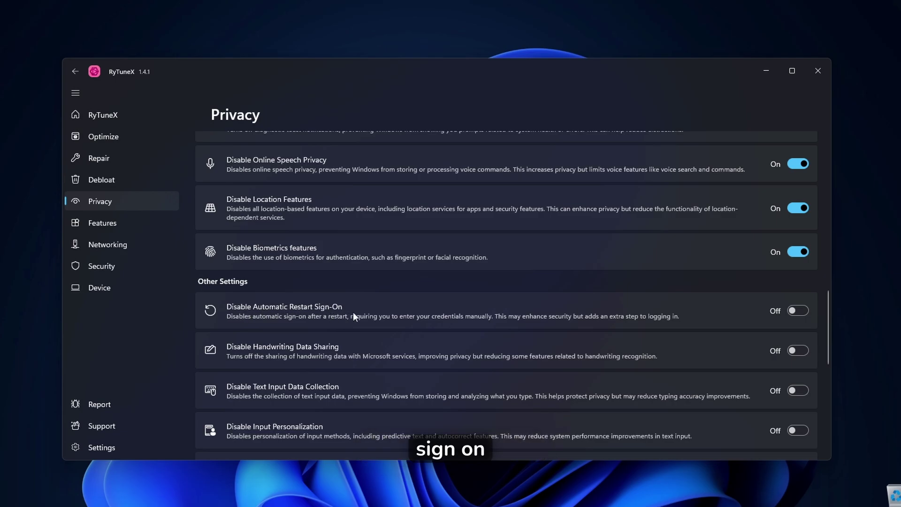
- Turn on Disable Handwriting Data Sharing and Disable Safe Search Mode under the other privacy settings
{"action": "scroll", "coordinate": [281, 314], "scroll_direction": "down", "scroll_amount": 1}
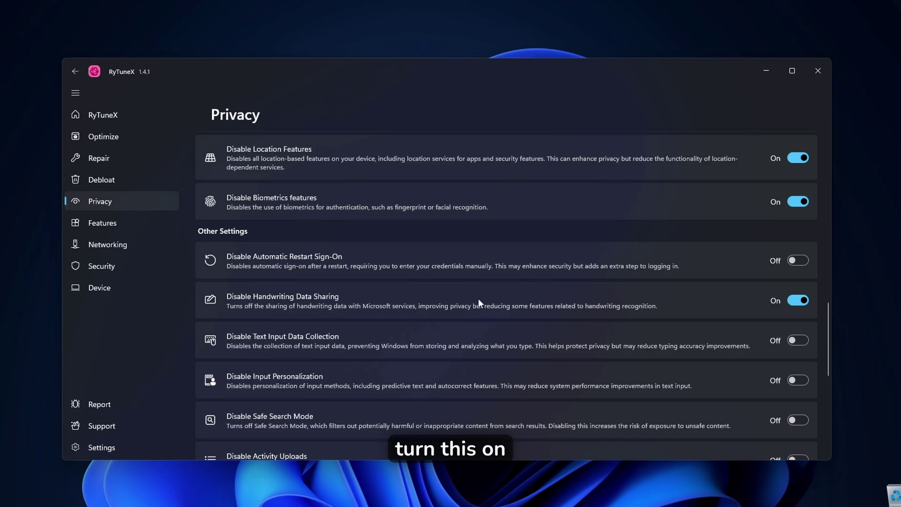
{"action": "scroll", "coordinate": [401, 289], "scroll_direction": "down", "scroll_amount": 2}
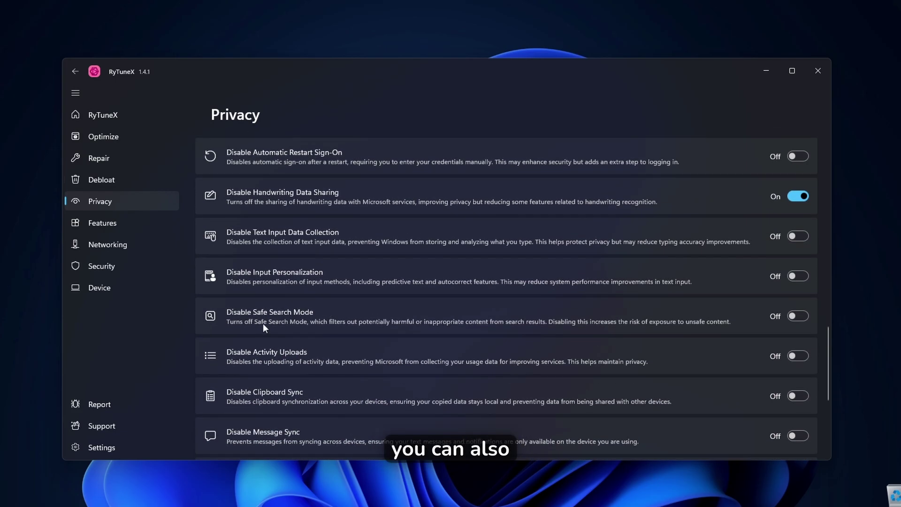
{"action": "left_click", "coordinate": [790, 317]}
- Turn on the remaining privacy settings below Safe Search Mode, from Disable Activity Uploads through Disable SMBv2
{"action": "scroll", "coordinate": [346, 295], "scroll_direction": "down", "scroll_amount": 3}
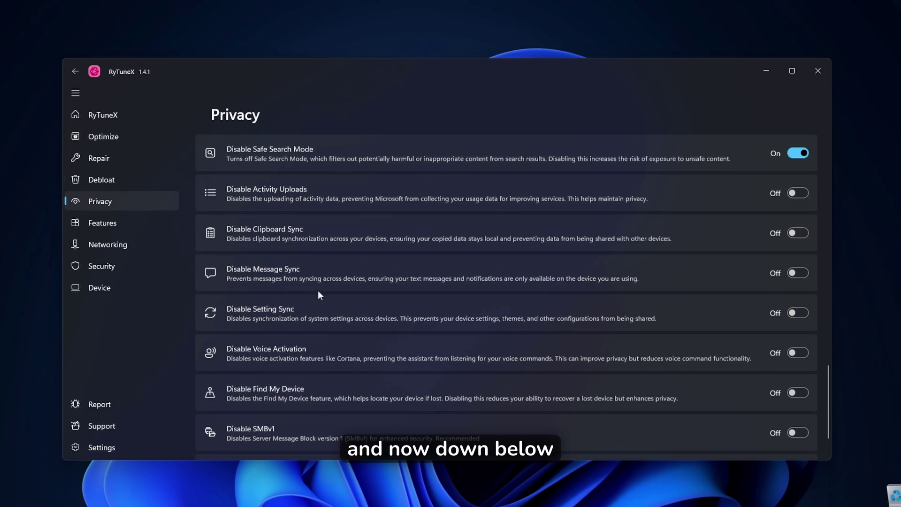
{"action": "scroll", "coordinate": [323, 296], "scroll_direction": "down", "scroll_amount": 2}
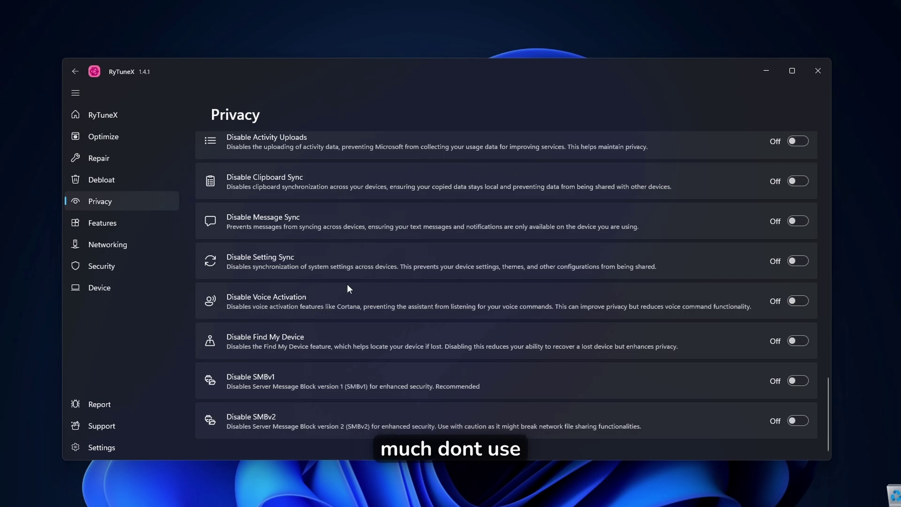
{"action": "left_click", "coordinate": [798, 421]}
{"action": "left_click", "coordinate": [793, 381]}
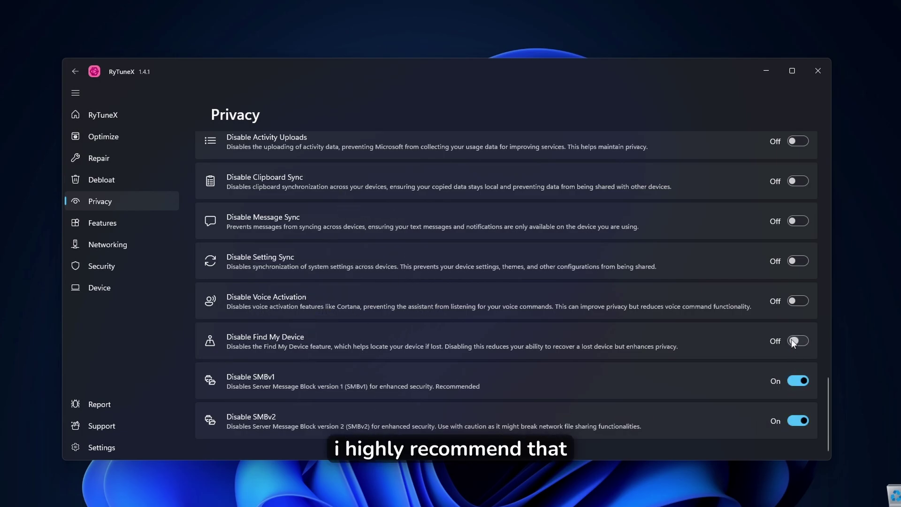
{"action": "left_click", "coordinate": [792, 341]}
{"action": "left_click", "coordinate": [798, 301]}
{"action": "left_click", "coordinate": [799, 261]}
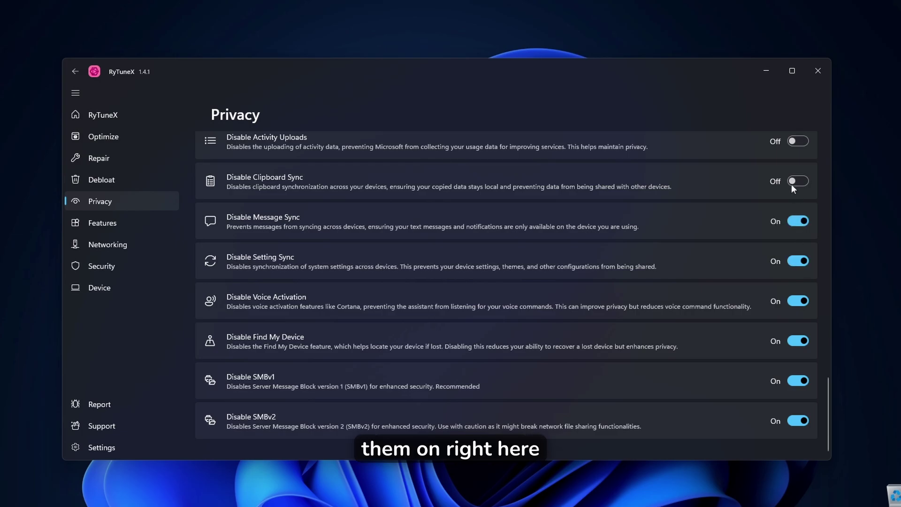
{"action": "left_click", "coordinate": [793, 142]}
- Open the Features settings and try Disable Windows Transparency, switching it on and back off
{"action": "left_click", "coordinate": [126, 223]}
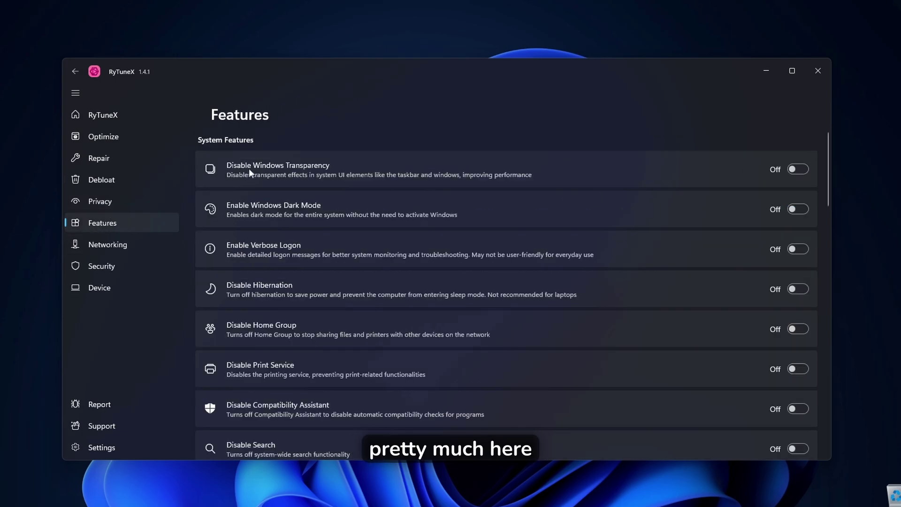
{"action": "left_click", "coordinate": [797, 169]}
{"action": "left_click", "coordinate": [798, 169]}
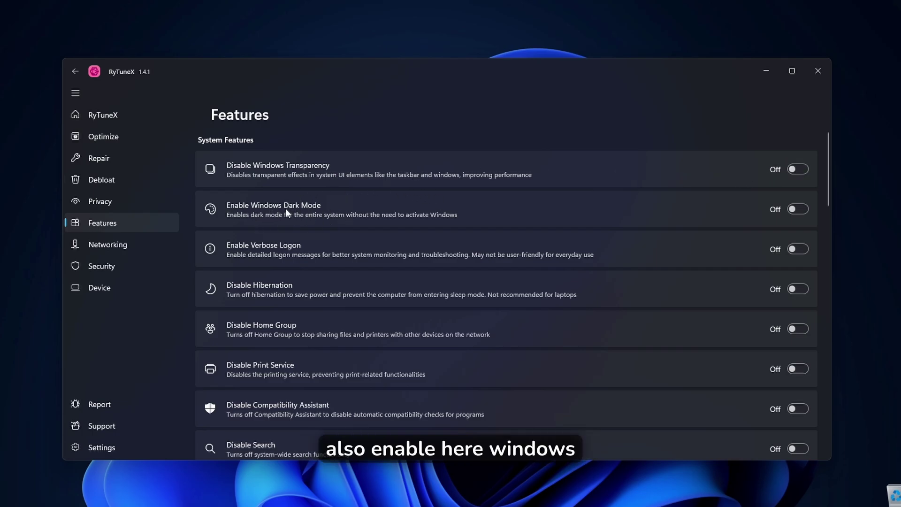
- Turn on Enable EndTask under the Windows 11 exclusive features and open a taskbar app icon's context menu to check it
{"action": "scroll", "coordinate": [362, 211], "scroll_direction": "down", "scroll_amount": 4}
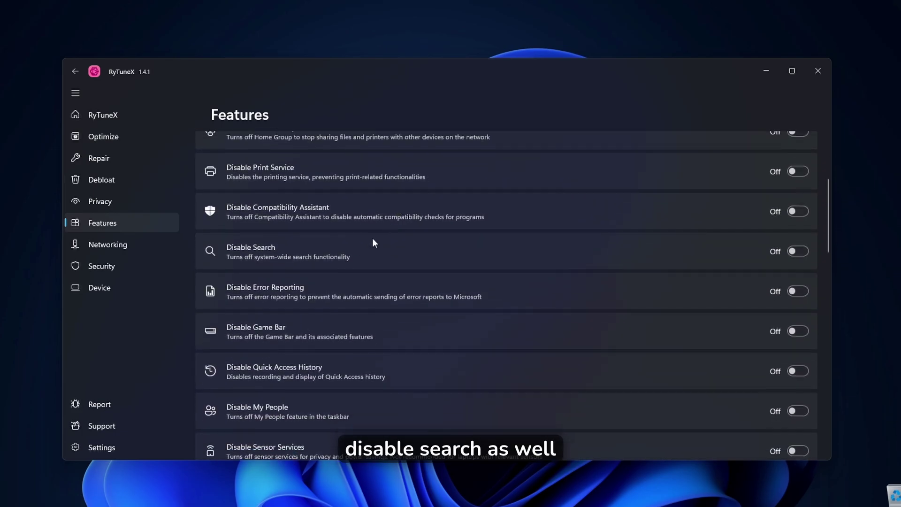
{"action": "scroll", "coordinate": [338, 242], "scroll_direction": "down", "scroll_amount": 1}
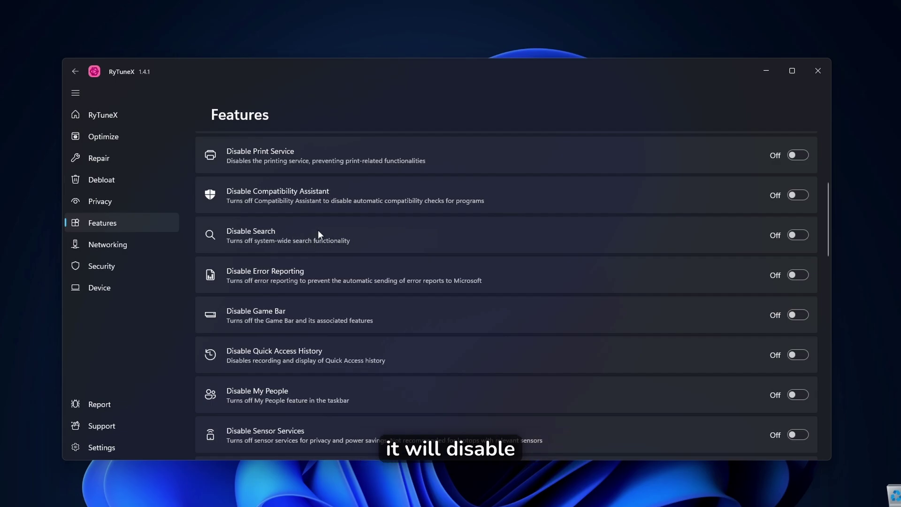
{"action": "scroll", "coordinate": [371, 224], "scroll_direction": "down", "scroll_amount": 7}
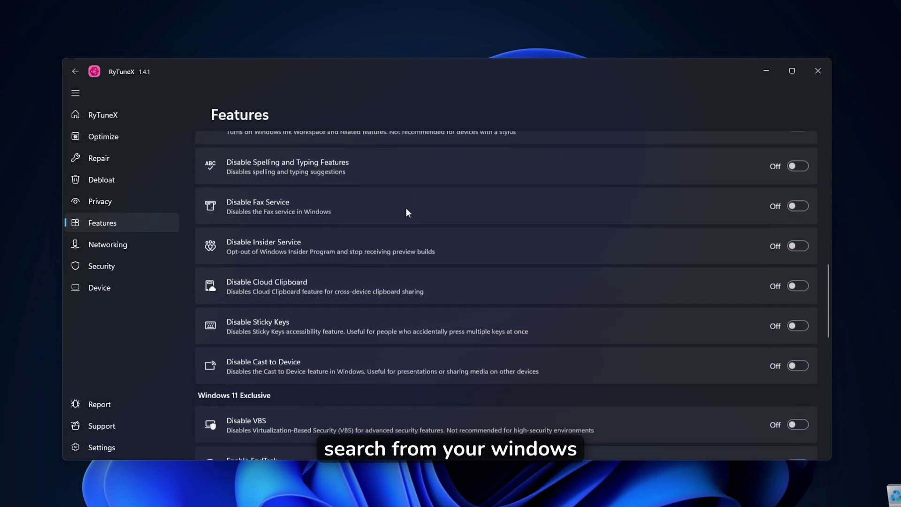
{"action": "scroll", "coordinate": [407, 211], "scroll_direction": "down", "scroll_amount": 6}
{"action": "scroll", "coordinate": [408, 212], "scroll_direction": "up", "scroll_amount": 2}
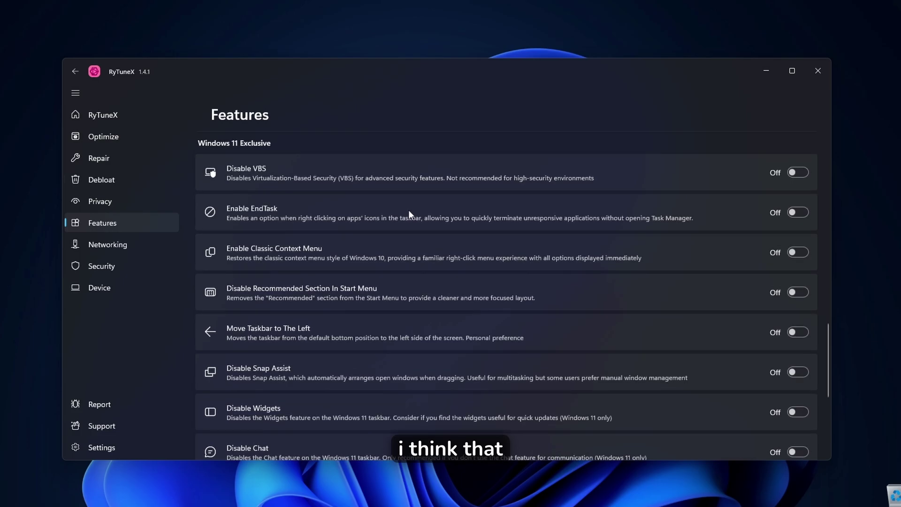
{"action": "scroll", "coordinate": [386, 195], "scroll_direction": "up", "scroll_amount": 2}
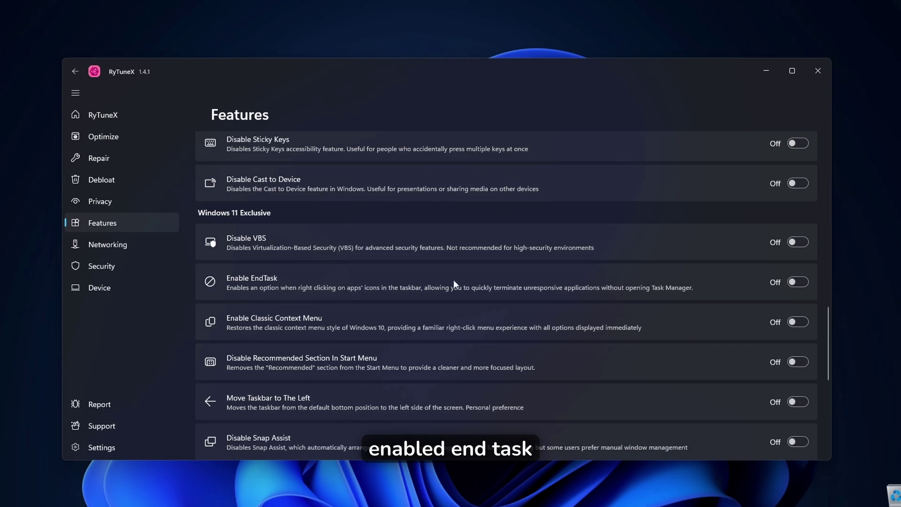
{"action": "left_click", "coordinate": [782, 284]}
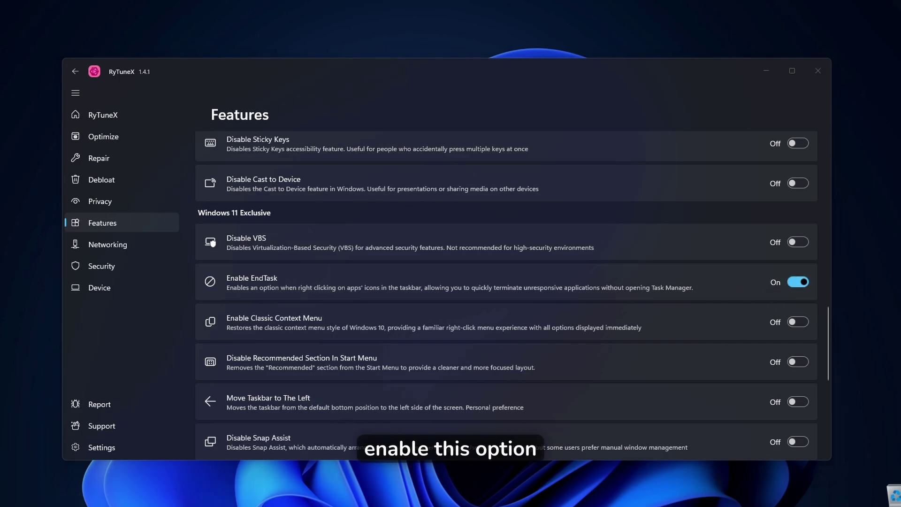
{"action": "right_click", "coordinate": [510, 506]}
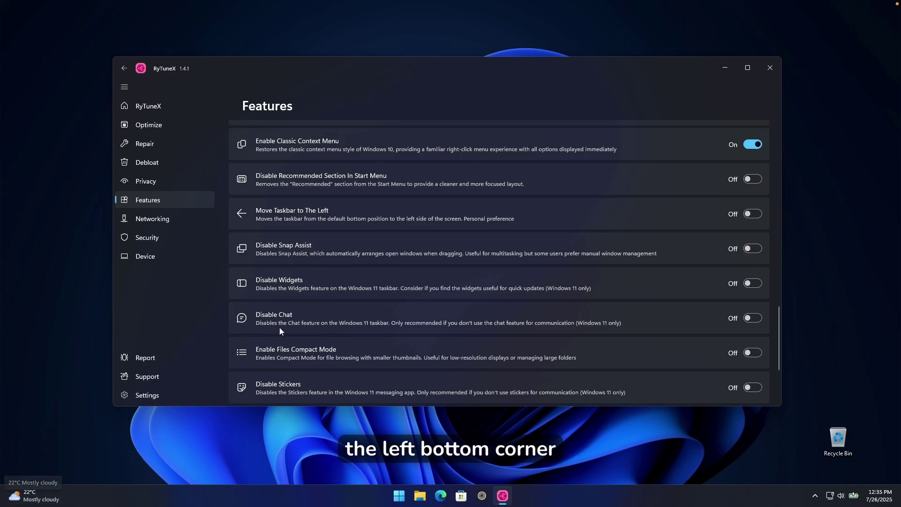
- Turn on Disable CoPilot AI, Disable Windows Recall and Disable Edge Discover Bar under the Windows 11 exclusive features
{"action": "scroll", "coordinate": [342, 270], "scroll_direction": "down", "scroll_amount": 3}
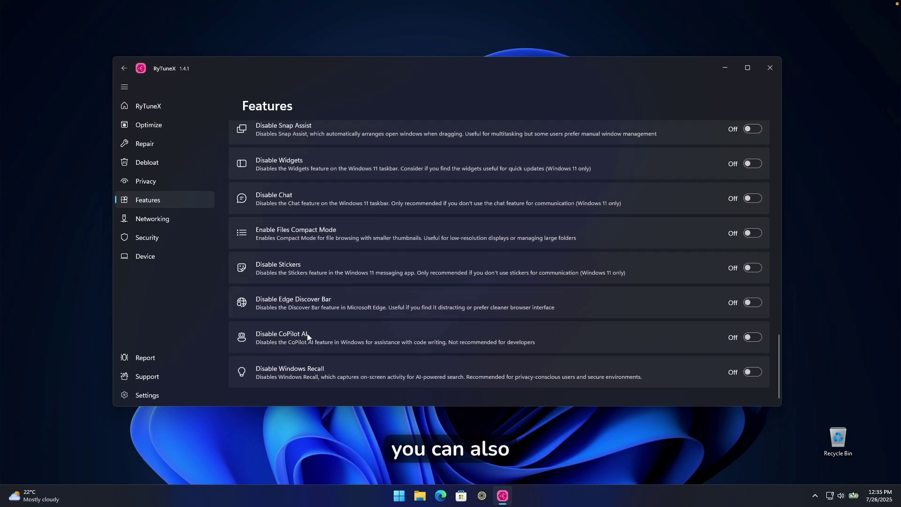
{"action": "left_click", "coordinate": [752, 337]}
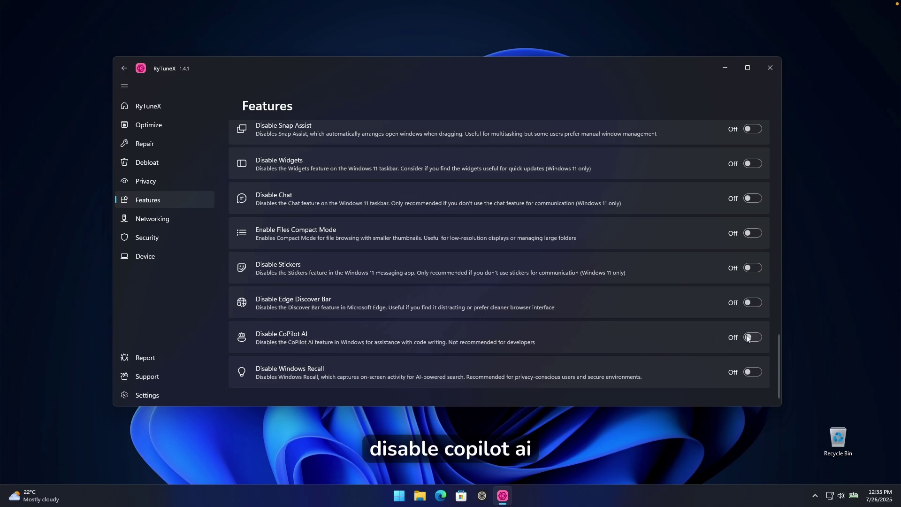
{"action": "left_click", "coordinate": [748, 372]}
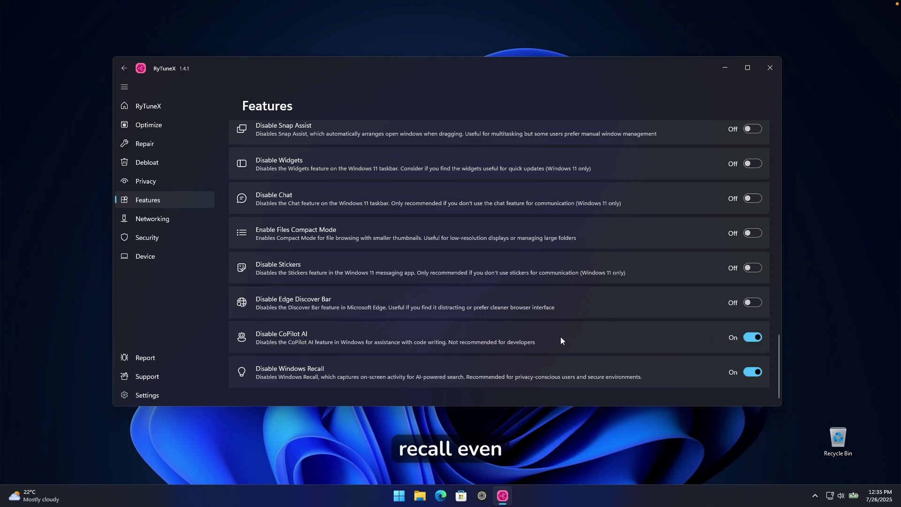
{"action": "left_click", "coordinate": [507, 304]}
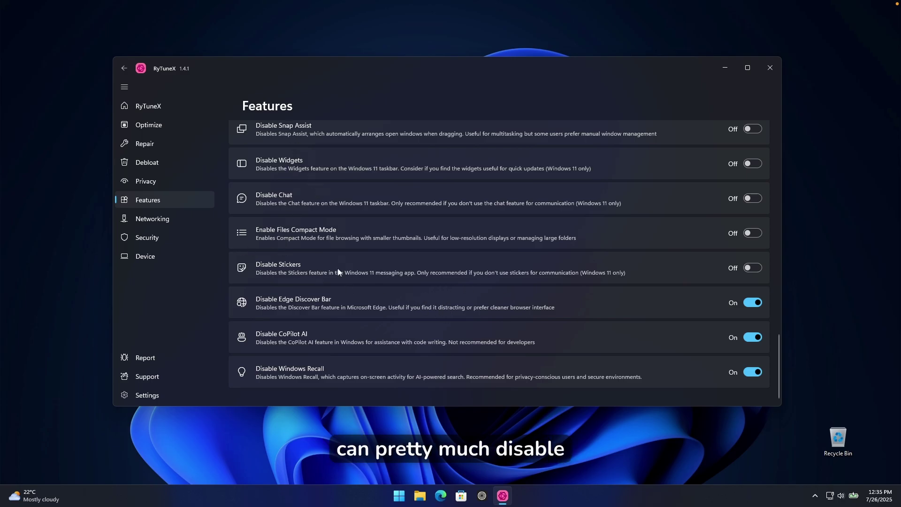
- Look back over the earlier entries in the feature list and check the Security Status details
{"action": "scroll", "coordinate": [382, 329], "scroll_direction": "up", "scroll_amount": 10}
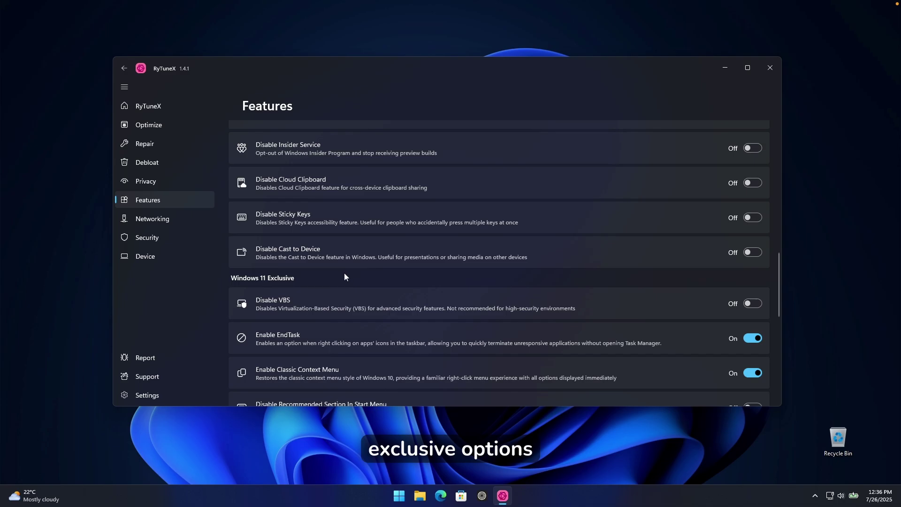
{"action": "scroll", "coordinate": [350, 275], "scroll_direction": "up", "scroll_amount": 6}
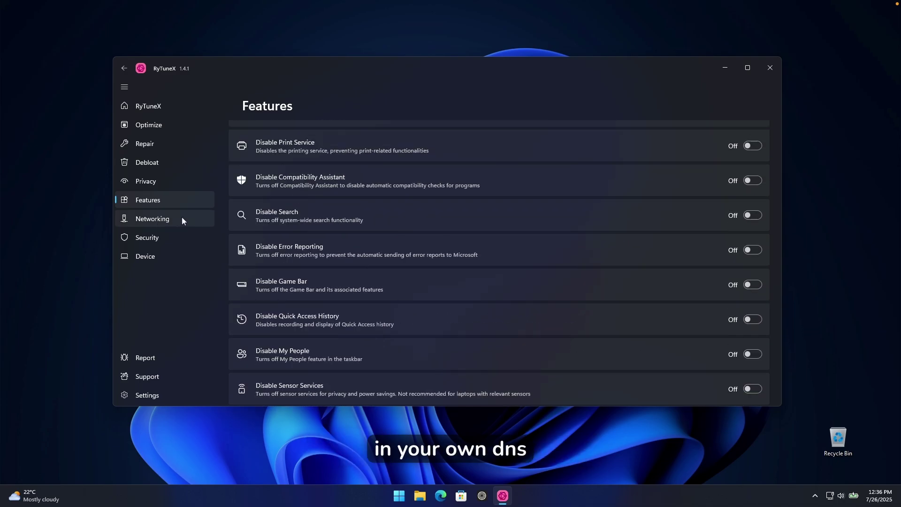
{"action": "left_click", "coordinate": [170, 236]}
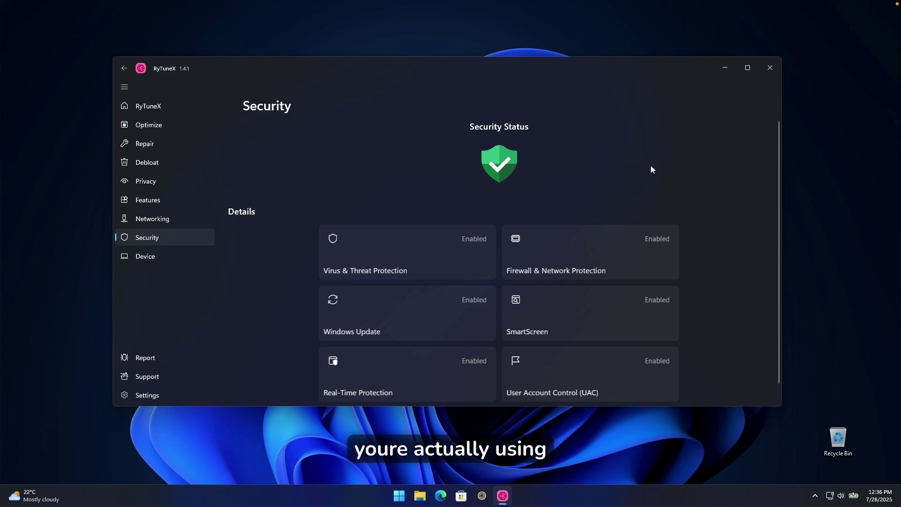
{"action": "scroll", "coordinate": [466, 186], "scroll_direction": "down", "scroll_amount": 1}
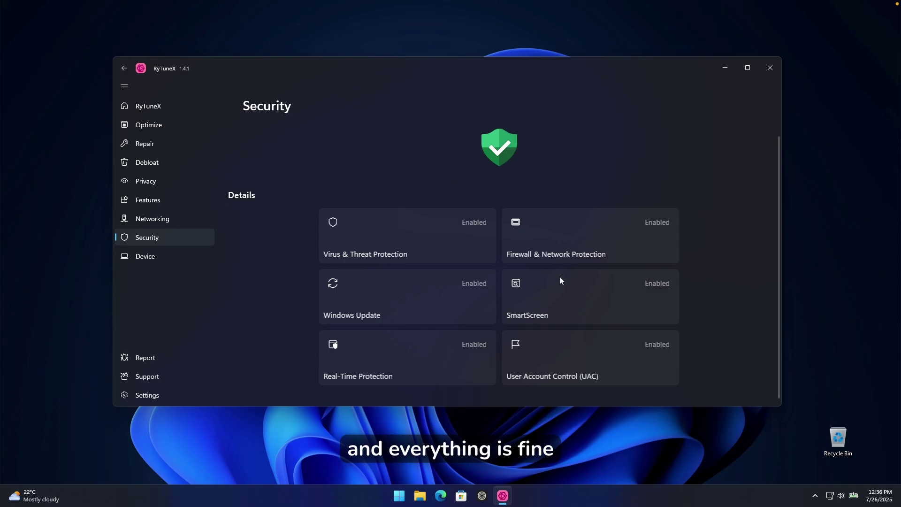
- Examine the driver backup and device information, and look through the application's language, theme, export and revert settings
{"action": "left_click", "coordinate": [173, 254]}
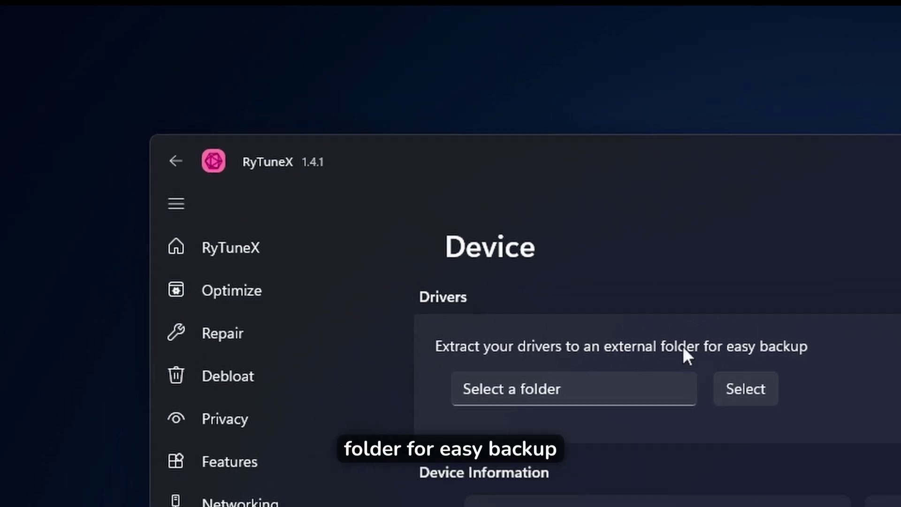
{"action": "scroll", "coordinate": [748, 347], "scroll_direction": "down", "scroll_amount": 5}
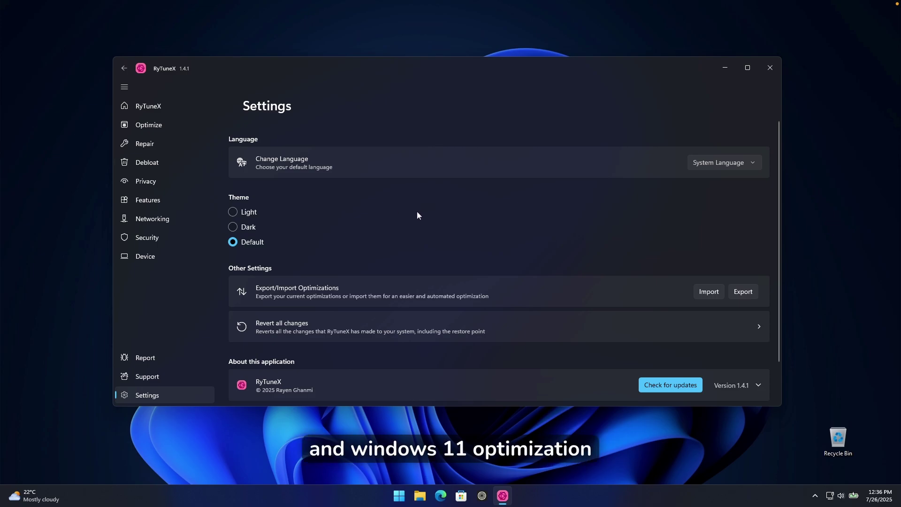
{"action": "scroll", "coordinate": [416, 216], "scroll_direction": "down", "scroll_amount": 2}
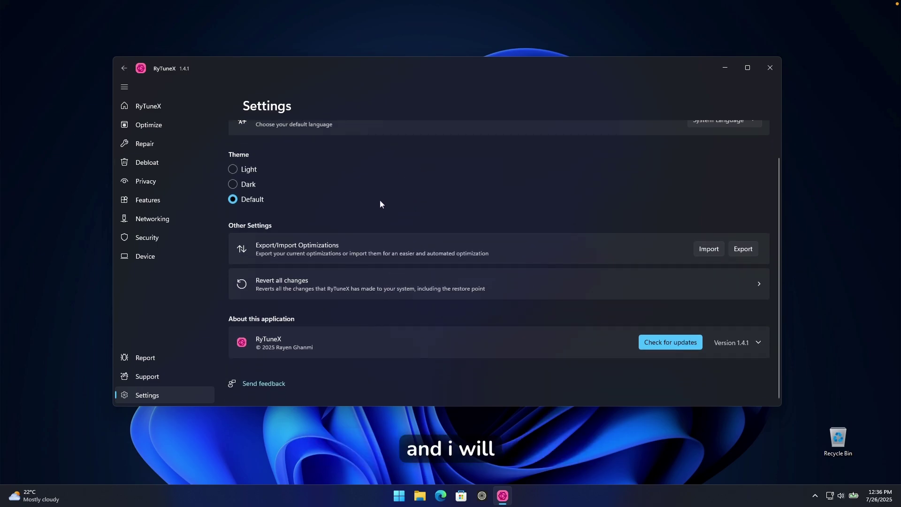
{"action": "scroll", "coordinate": [353, 190], "scroll_direction": "up", "scroll_amount": 2}
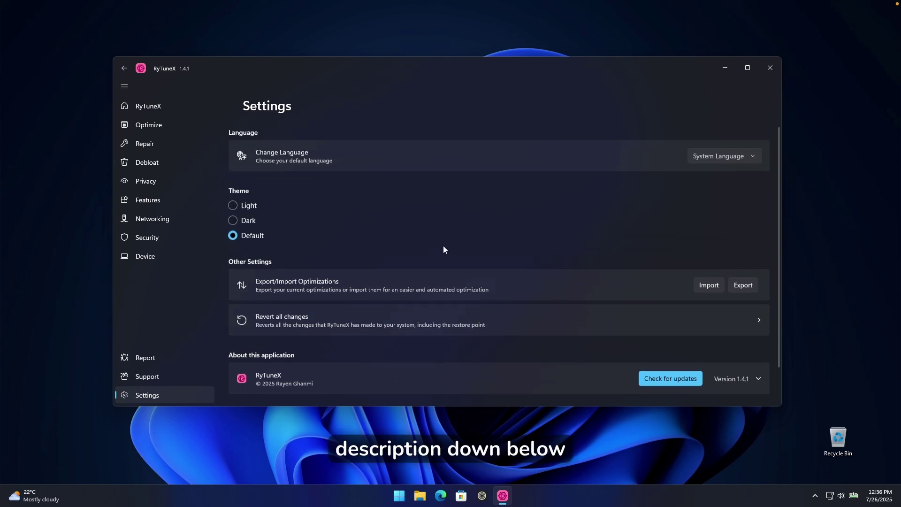